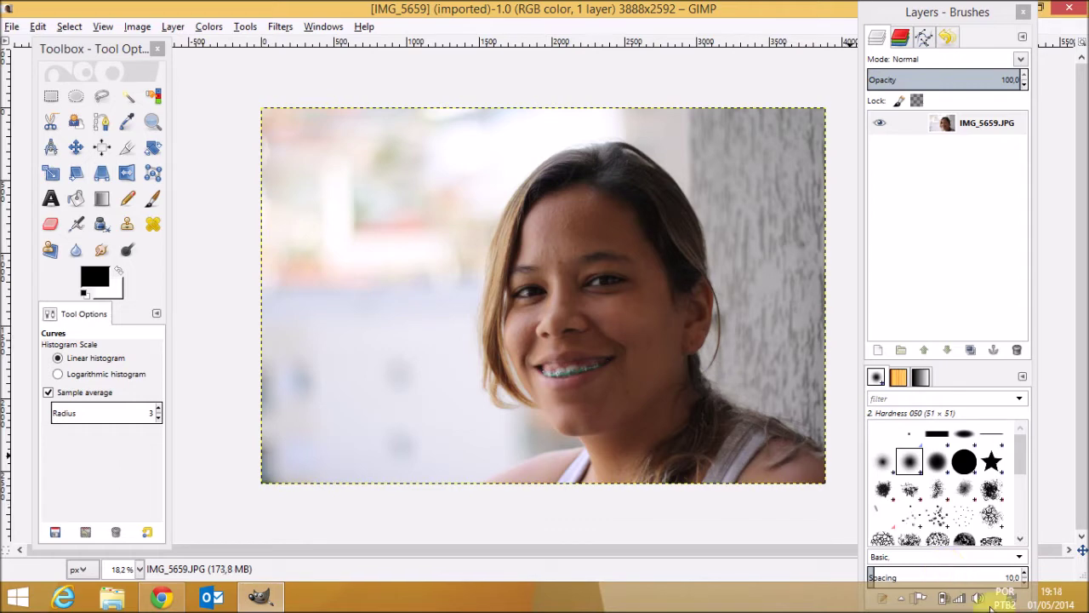
# Duplicate the IMG_5659.JPG layer, make the original layer active and hide the copy above it.
pyautogui.rightClick(956, 125)
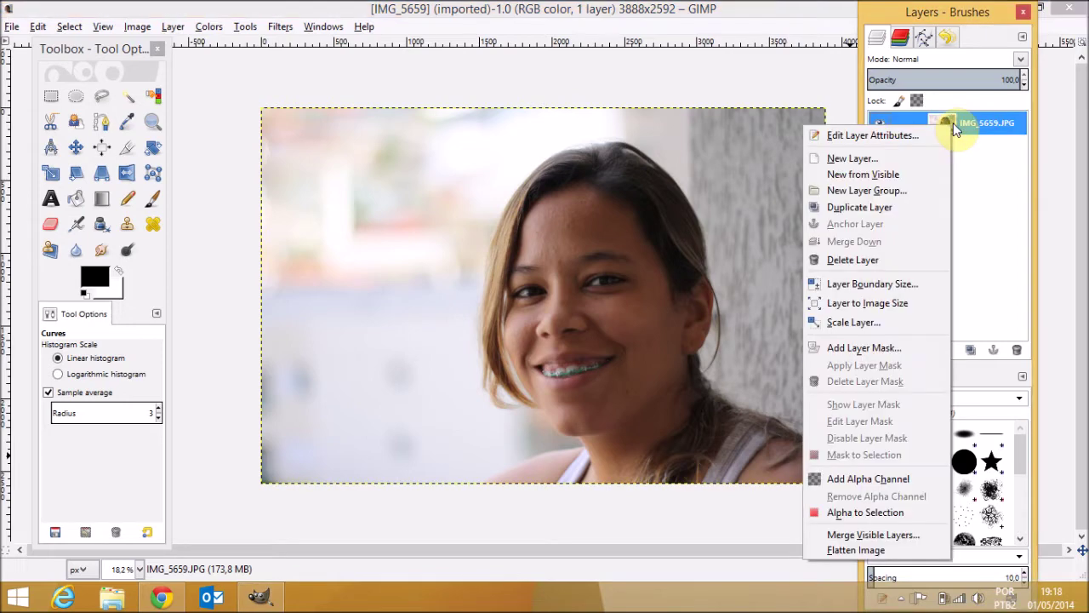
pyautogui.click(877, 207)
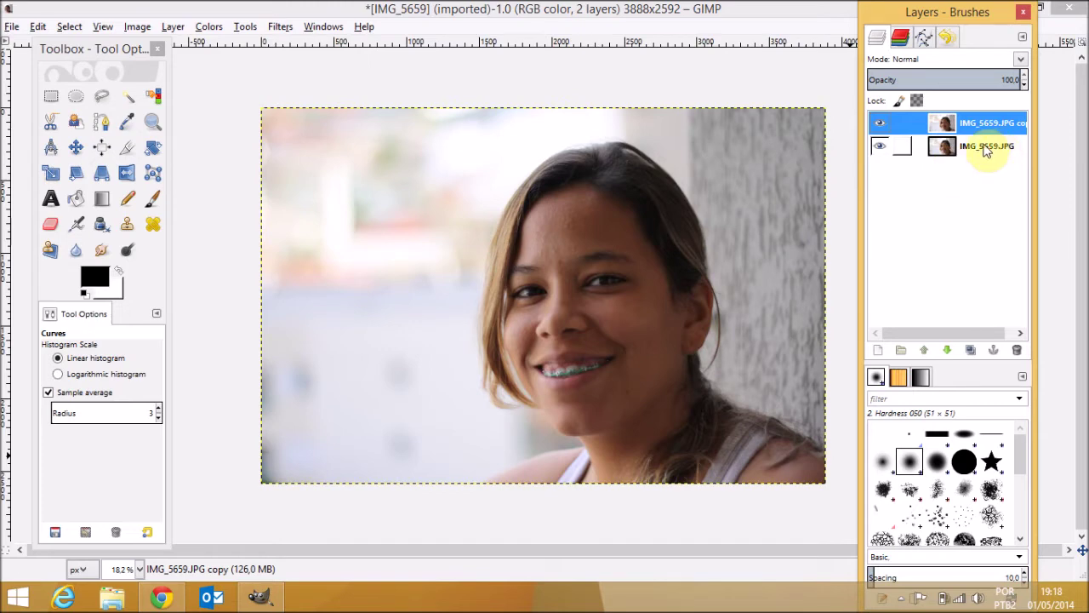
pyautogui.click(979, 150)
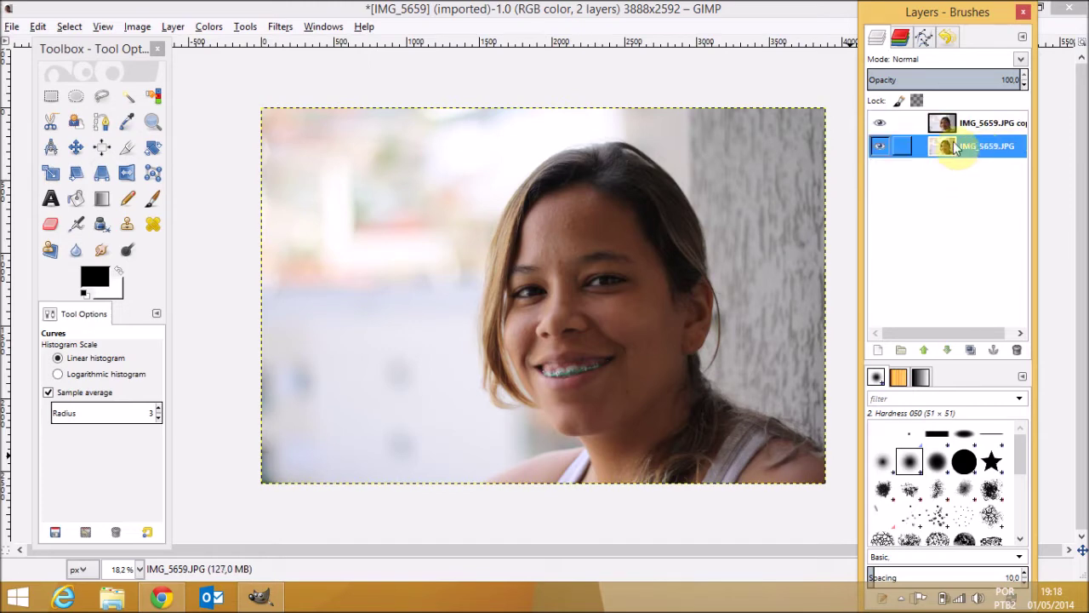
pyautogui.click(879, 123)
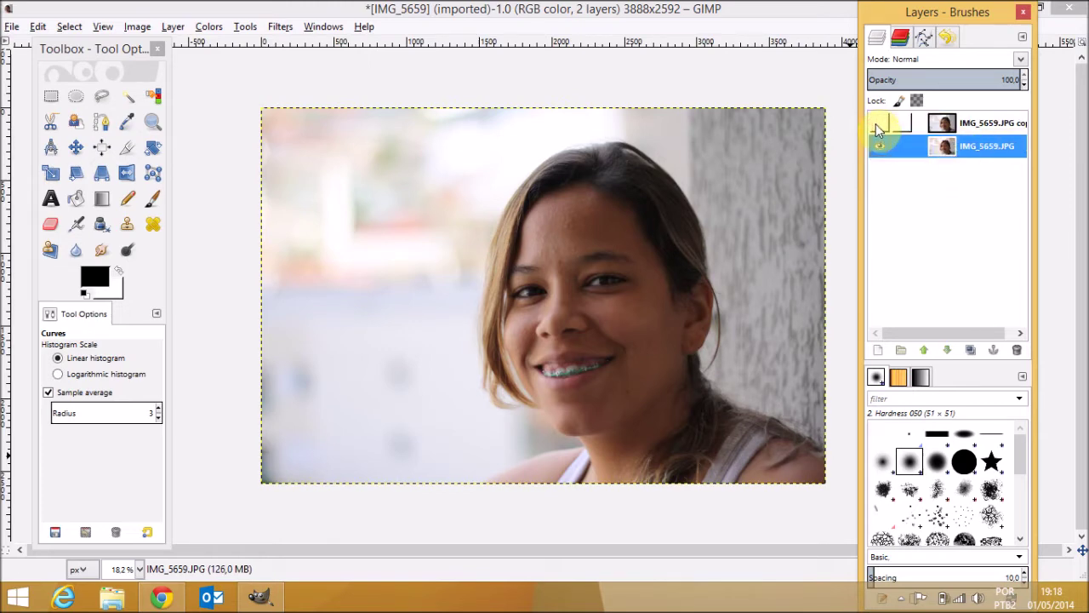
# Start a Curves adjustment on the original layer, adding a midpoint to the Value curve and enabling the preview.
pyautogui.click(209, 28)
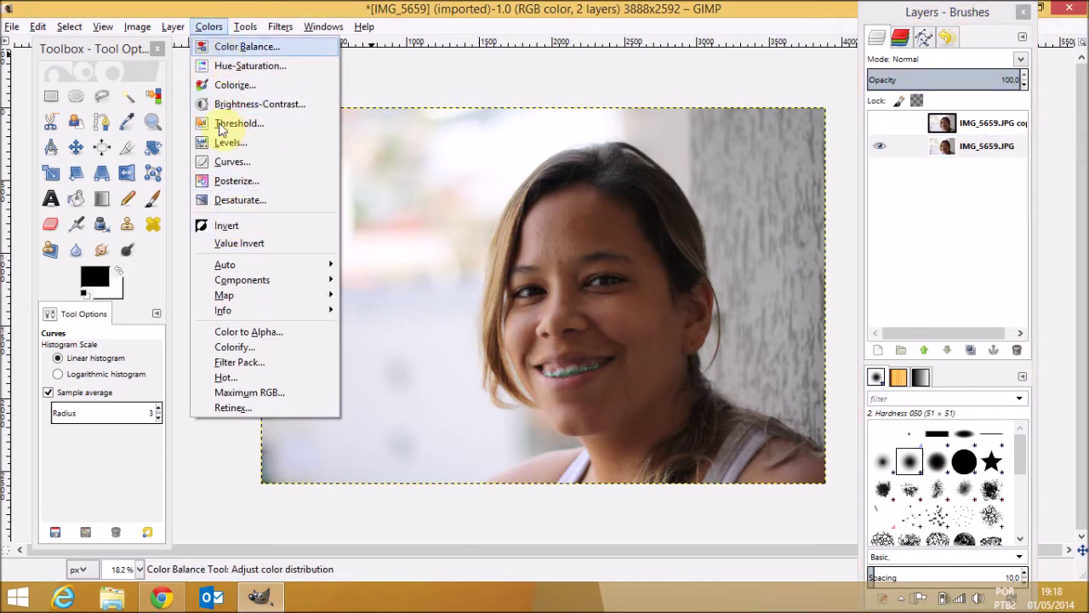
pyautogui.click(224, 162)
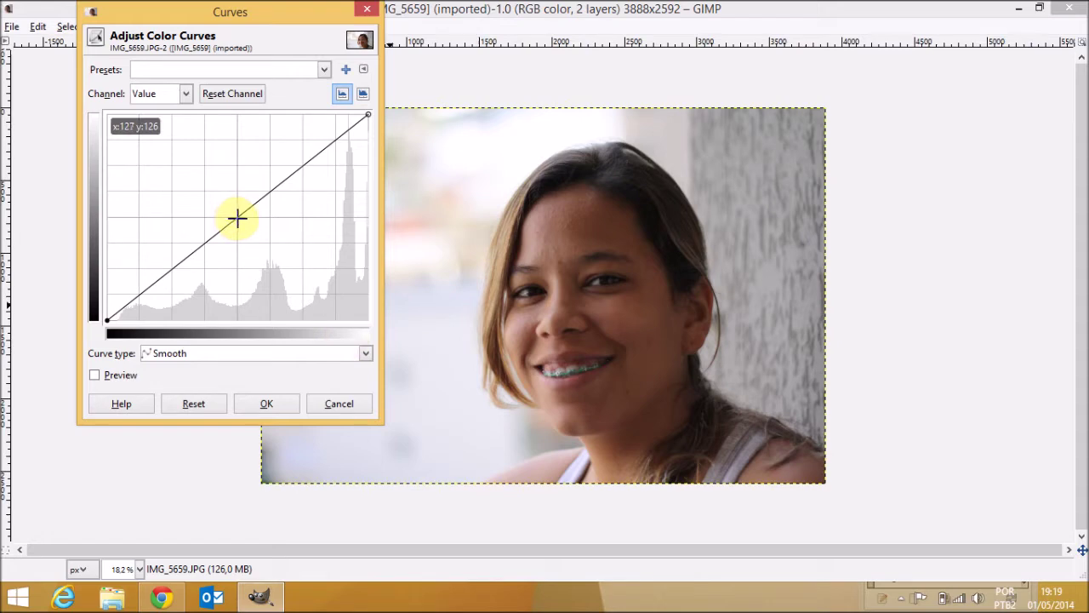
pyautogui.moveTo(236, 219)
pyautogui.mouseDown()
pyautogui.moveTo(221, 191)
pyautogui.moveTo(245, 228)
pyautogui.moveTo(235, 220)
pyautogui.mouseUp()
pyautogui.click(95, 375)
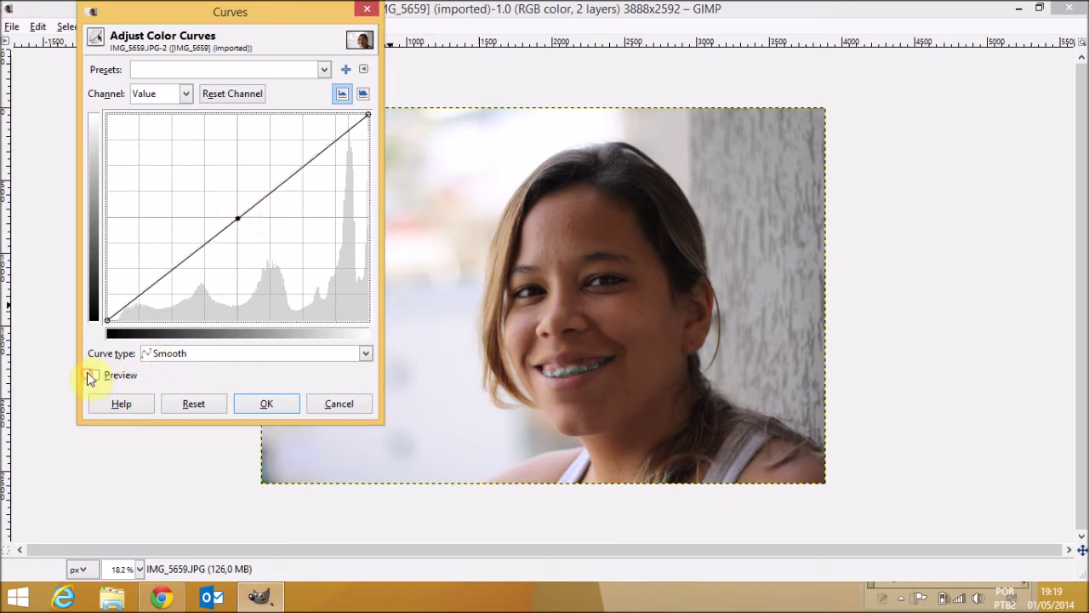
pyautogui.click(97, 377)
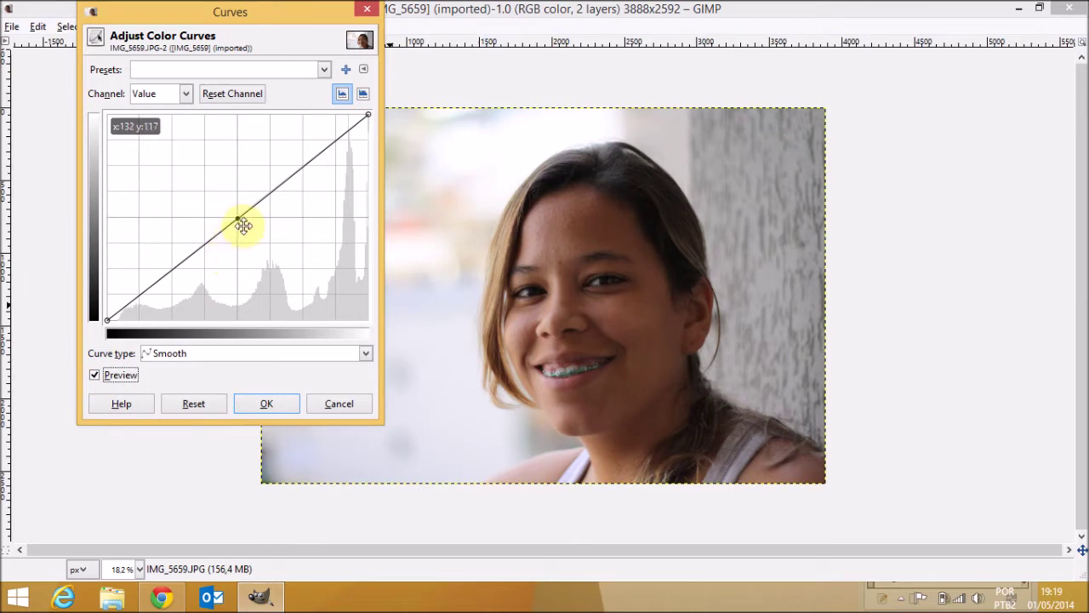
# Shape the Value curve into a gentle S, lowering the shadows to about x 43, y 35 and slightly raising the highlights.
pyautogui.moveTo(239, 219); pyautogui.dragTo(303, 129)
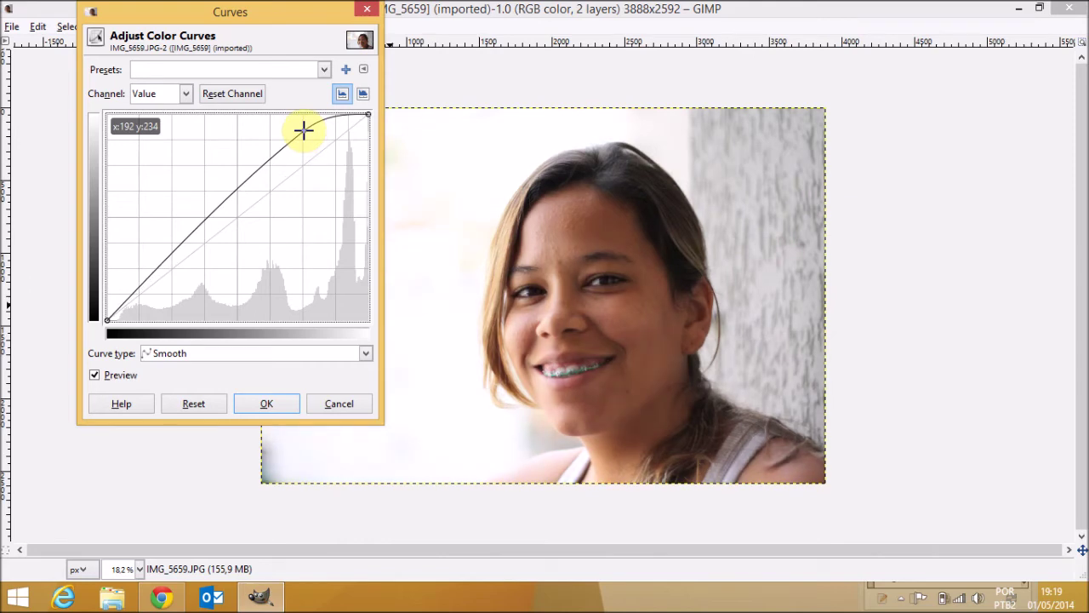
pyautogui.moveTo(303, 128); pyautogui.dragTo(134, 270)
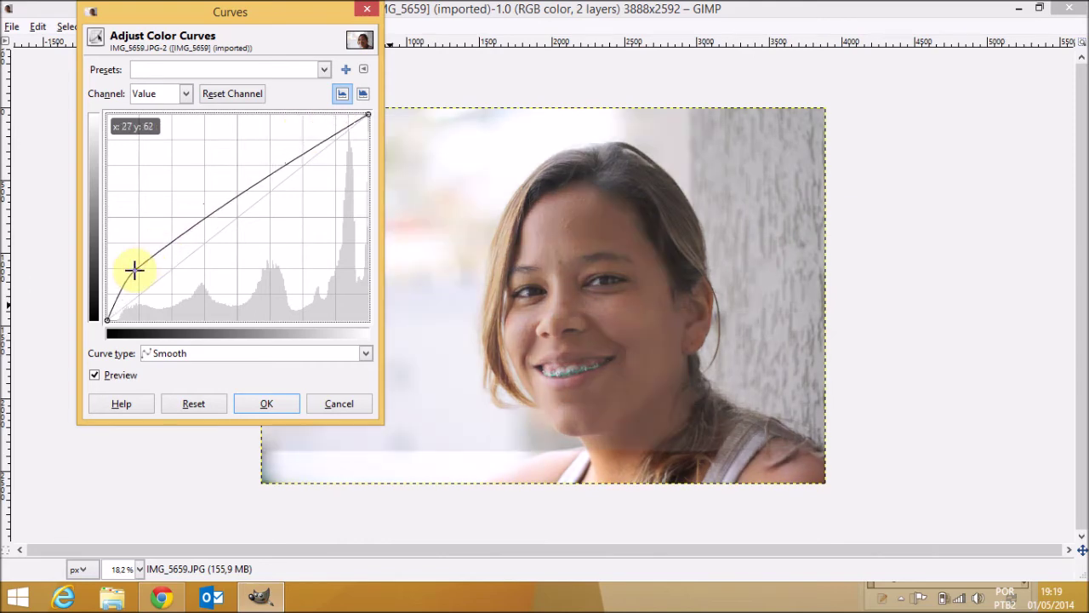
pyautogui.moveTo(134, 269); pyautogui.dragTo(168, 275)
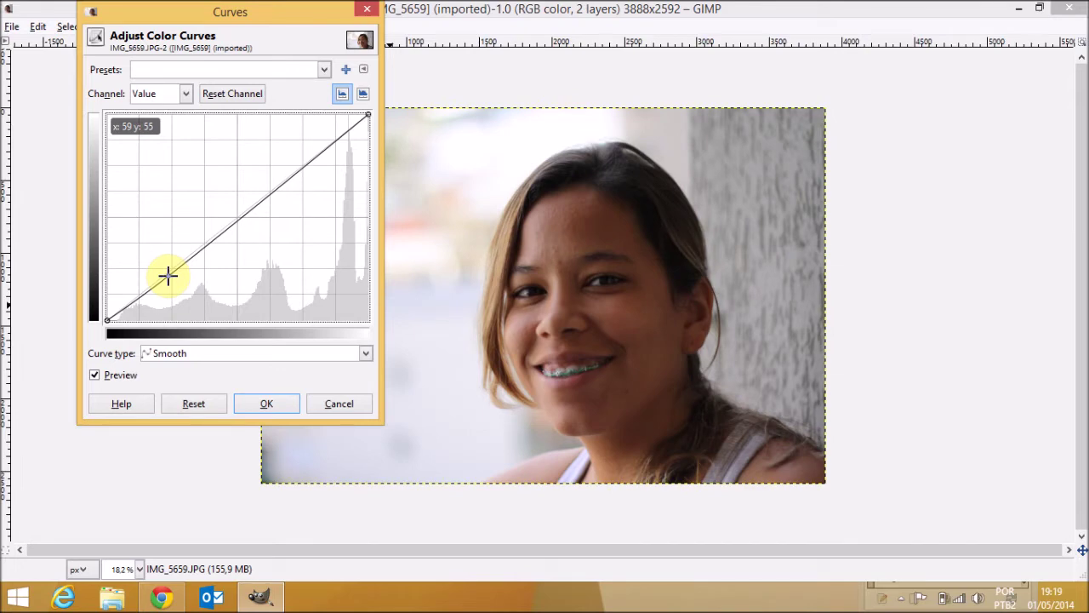
pyautogui.moveTo(167, 274); pyautogui.dragTo(151, 291)
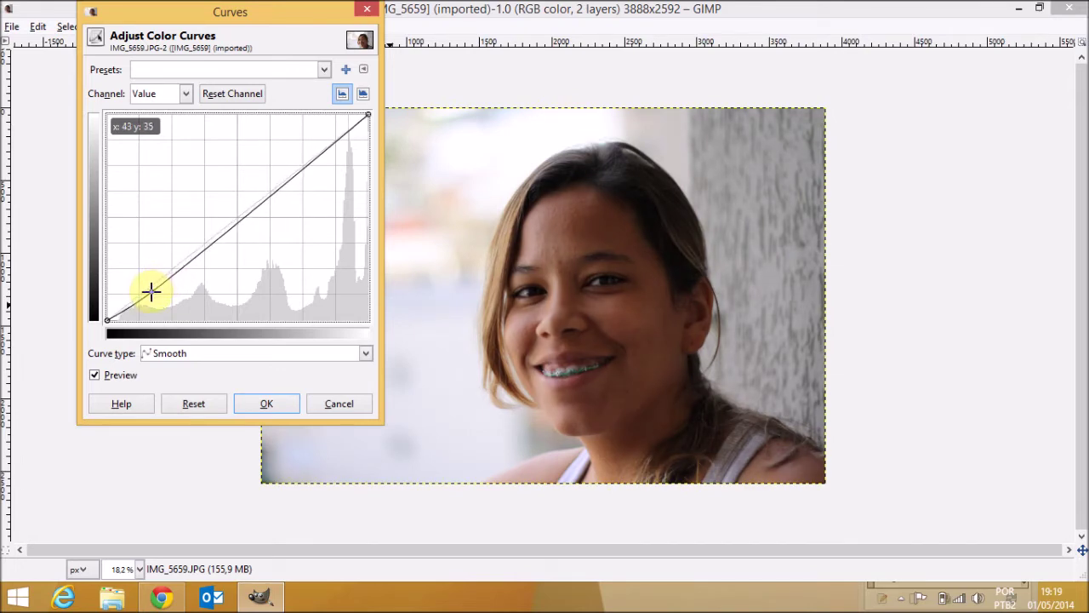
pyautogui.moveTo(314, 160); pyautogui.dragTo(312, 153)
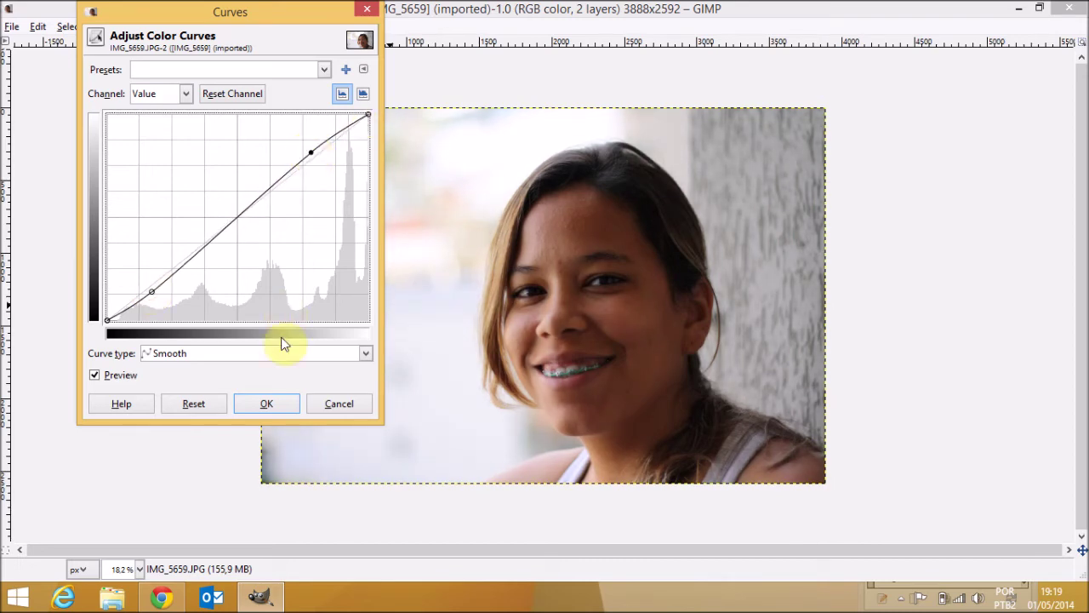
# Compare the photo with and without the S-shaped Value curve.
pyautogui.click(95, 375)
pyautogui.click(95, 375)
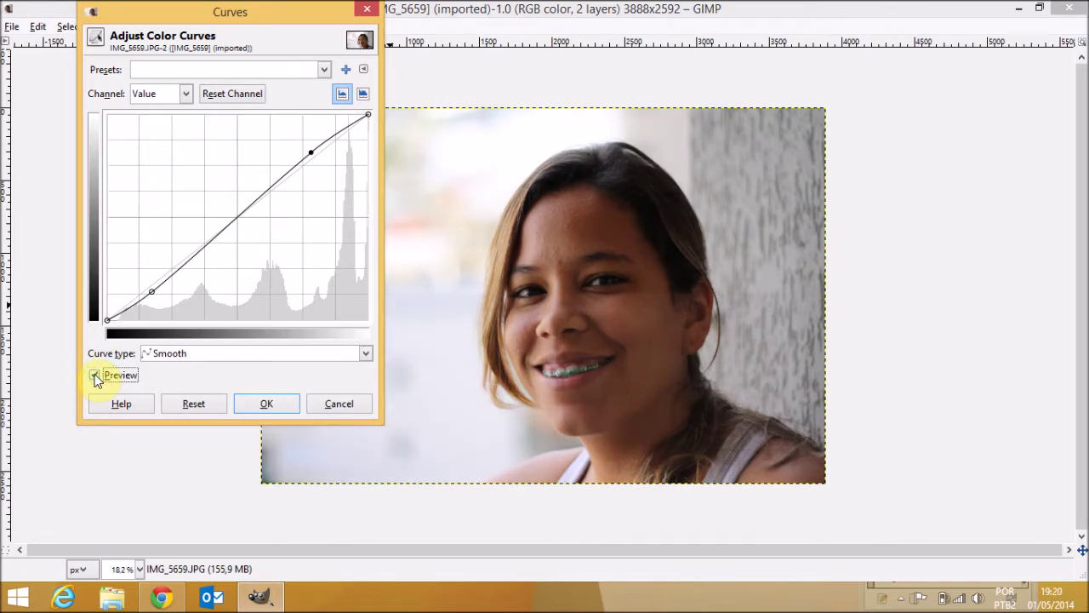
pyautogui.click(95, 375)
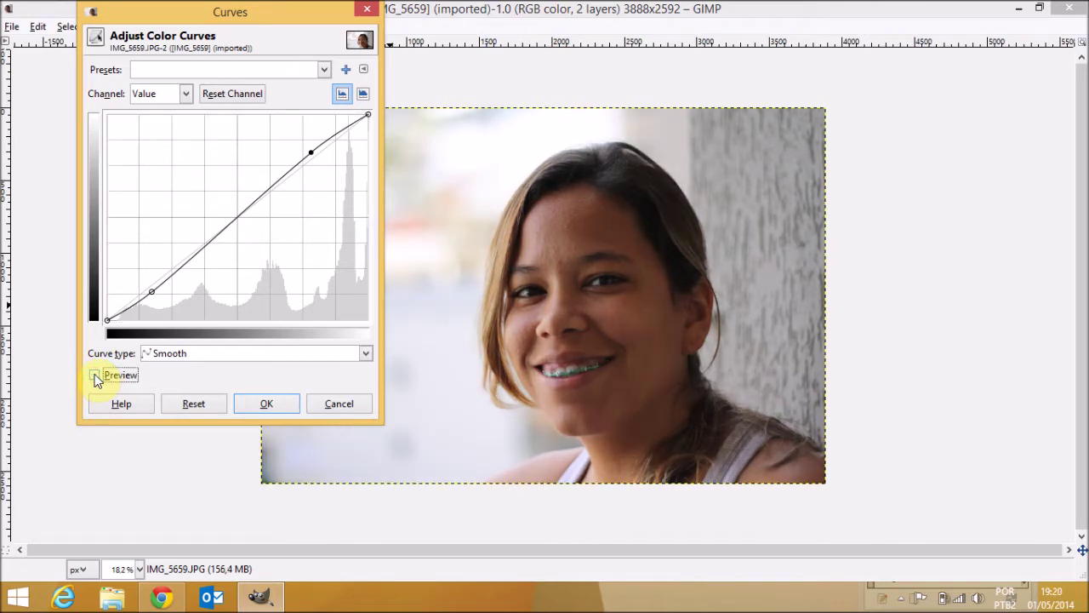
pyautogui.click(96, 375)
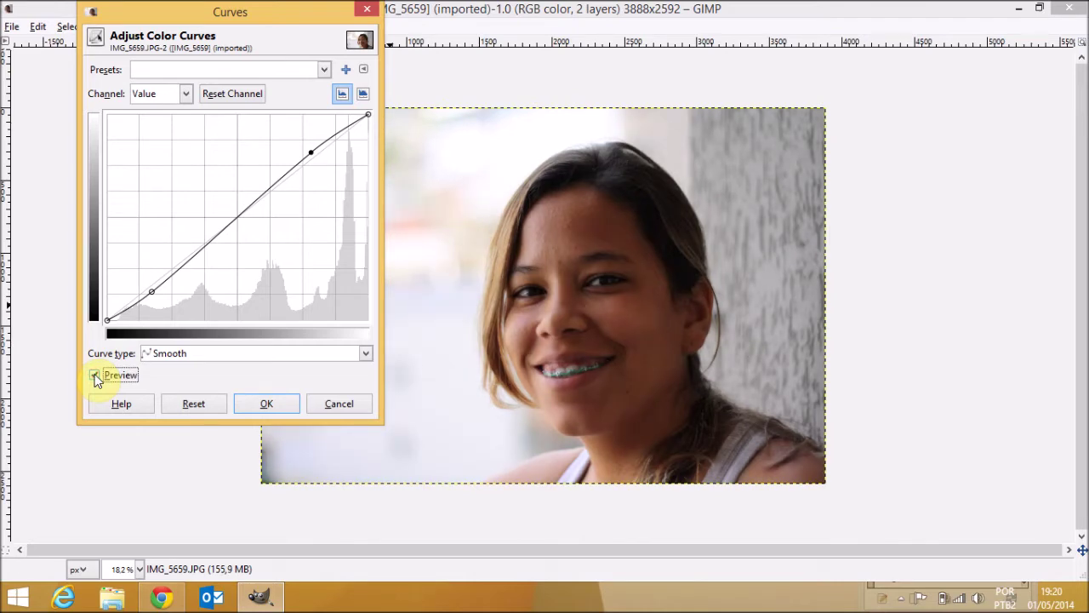
# Move the Value curve's black point slightly inward along the baseline and compare the preview with the unadjusted photo.
pyautogui.moveTo(108, 320); pyautogui.dragTo(117, 319)
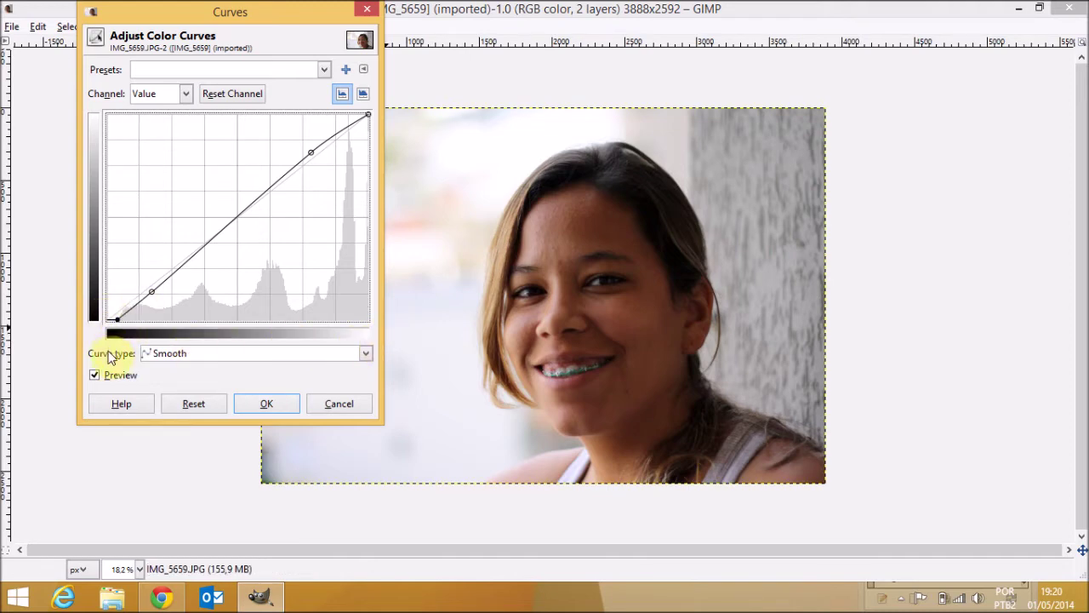
pyautogui.click(98, 375)
pyautogui.click(98, 375)
pyautogui.click(97, 376)
pyautogui.click(96, 375)
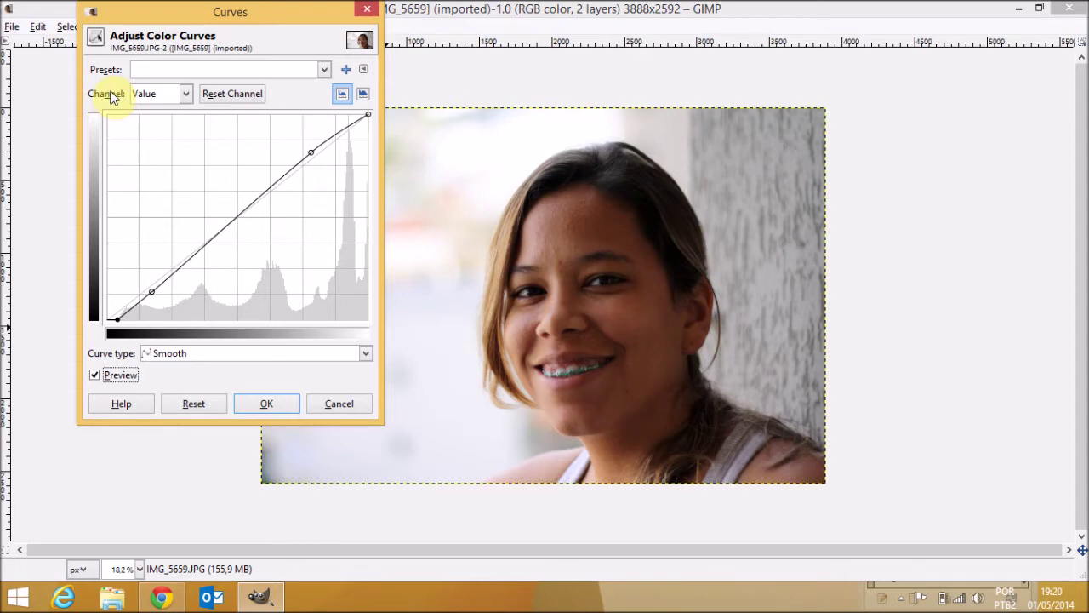
# Raise the midtones of the Red channel curve to about x 122, y 140.
pyautogui.click(187, 95)
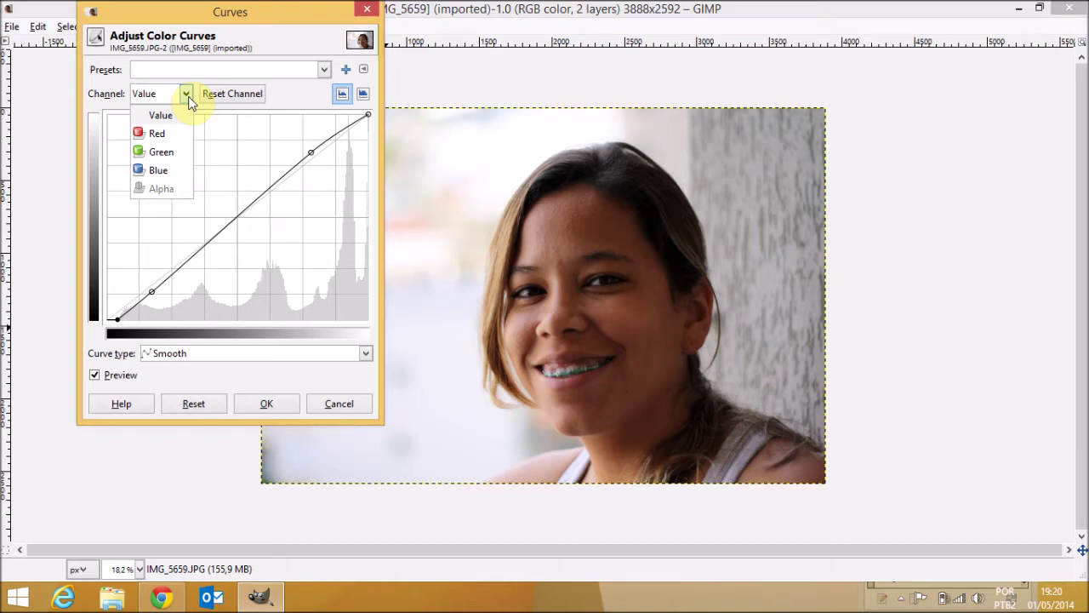
pyautogui.click(161, 133)
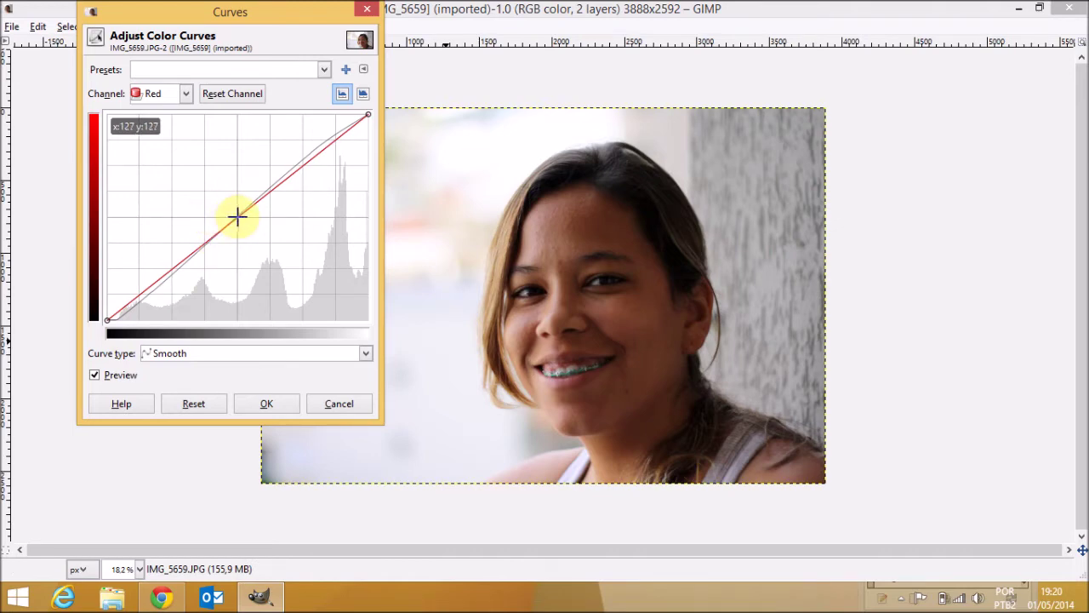
pyautogui.moveTo(236, 217); pyautogui.dragTo(213, 190)
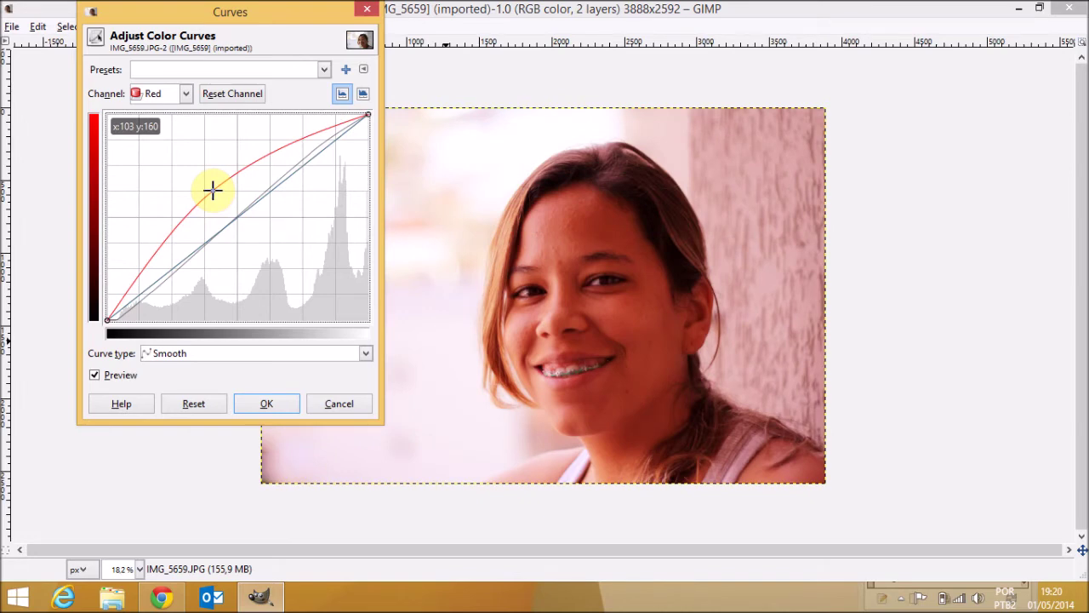
pyautogui.moveTo(213, 190); pyautogui.dragTo(291, 267)
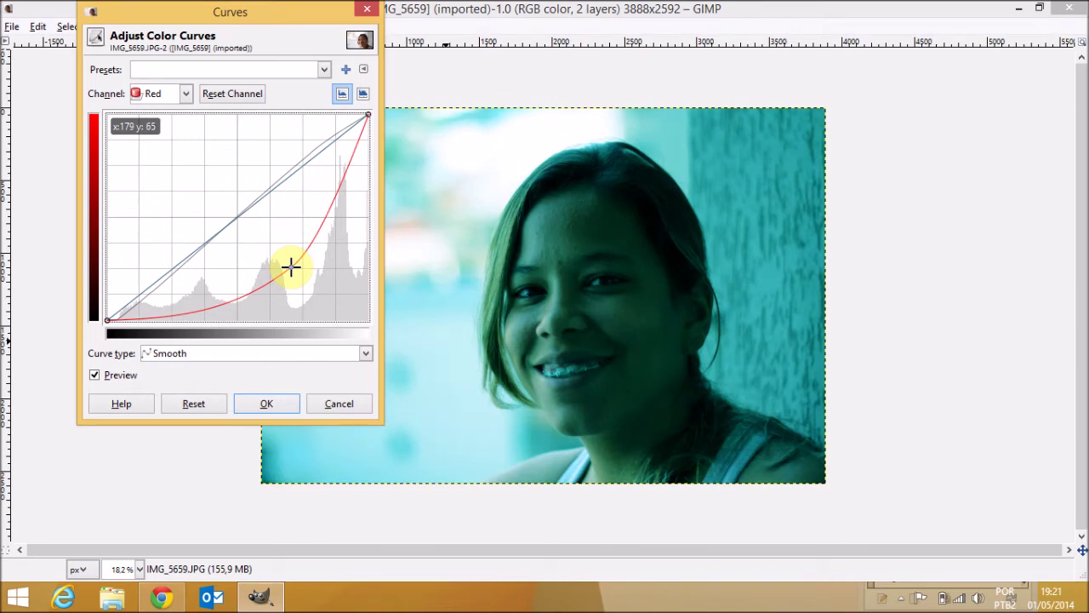
pyautogui.moveTo(290, 267); pyautogui.dragTo(240, 214)
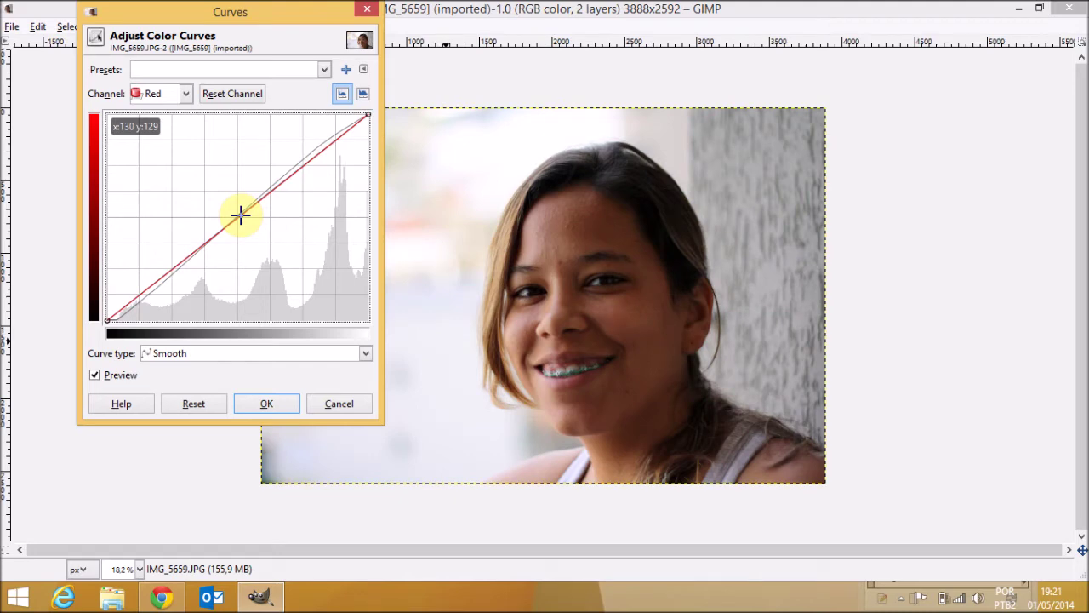
pyautogui.moveTo(240, 215); pyautogui.dragTo(231, 206)
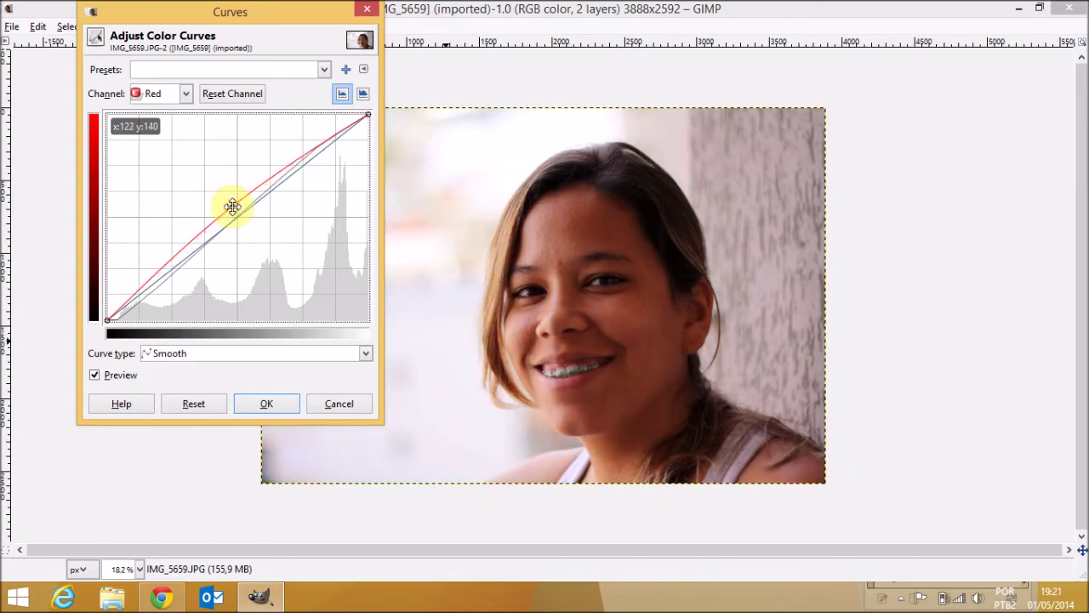
# Raise the midtones of the Green channel curve to about x 121, y 133.
pyautogui.click(186, 95)
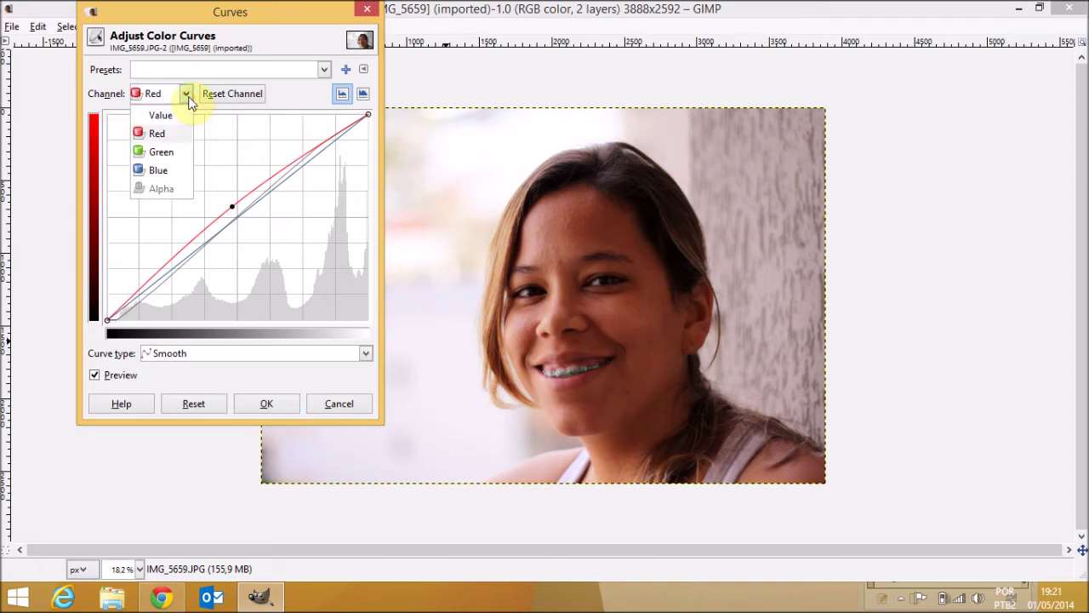
pyautogui.click(164, 154)
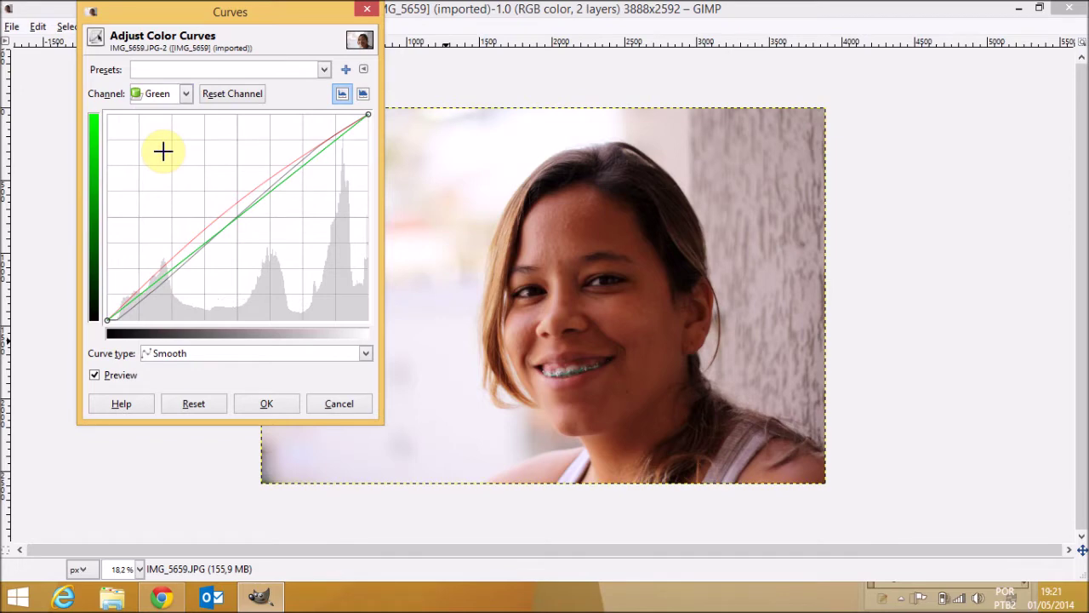
pyautogui.moveTo(236, 223); pyautogui.dragTo(230, 212)
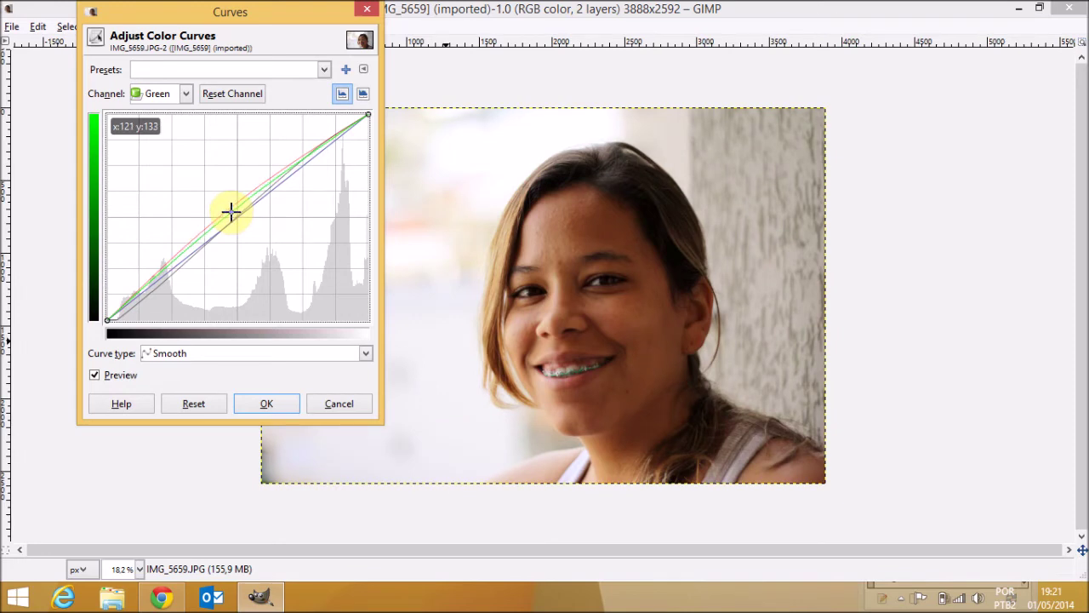
# Lower the Blue channel curve's midtones slightly and apply the Curves adjustment.
pyautogui.click(188, 96)
pyautogui.click(164, 170)
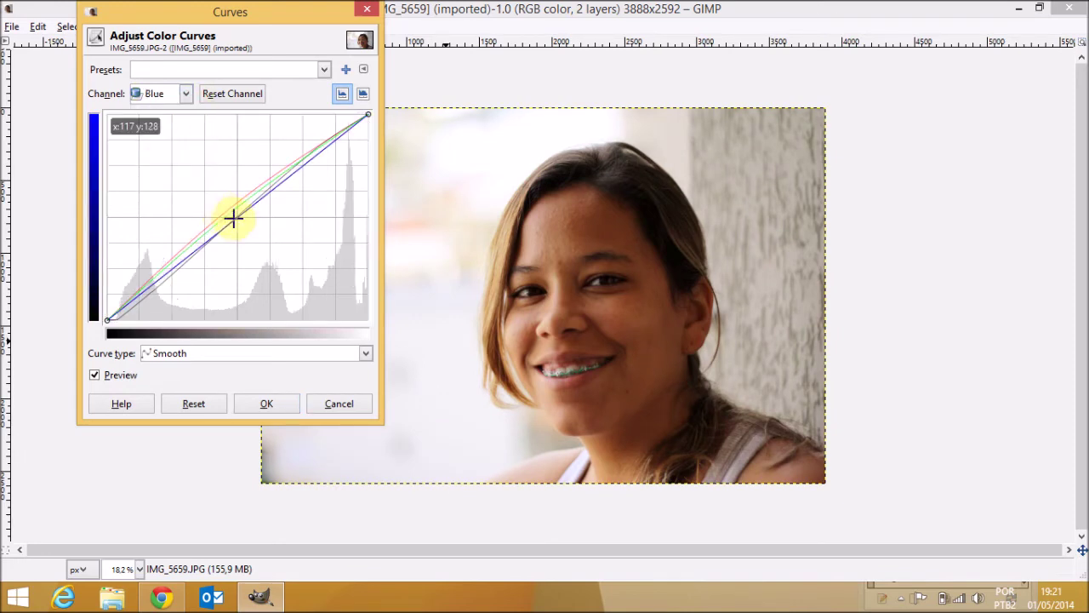
pyautogui.moveTo(237, 220); pyautogui.dragTo(242, 217)
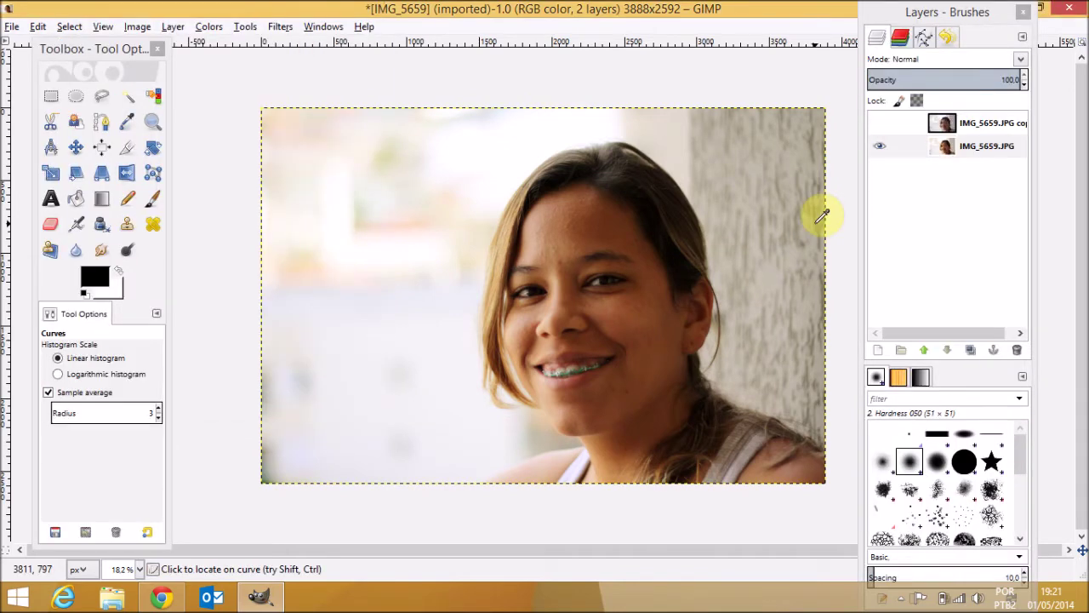
# Compare the color-corrected layer with the unedited copy by toggling the copy's visibility, leaving the copy hidden.
pyautogui.click(878, 124)
pyautogui.click(878, 124)
pyautogui.click(878, 124)
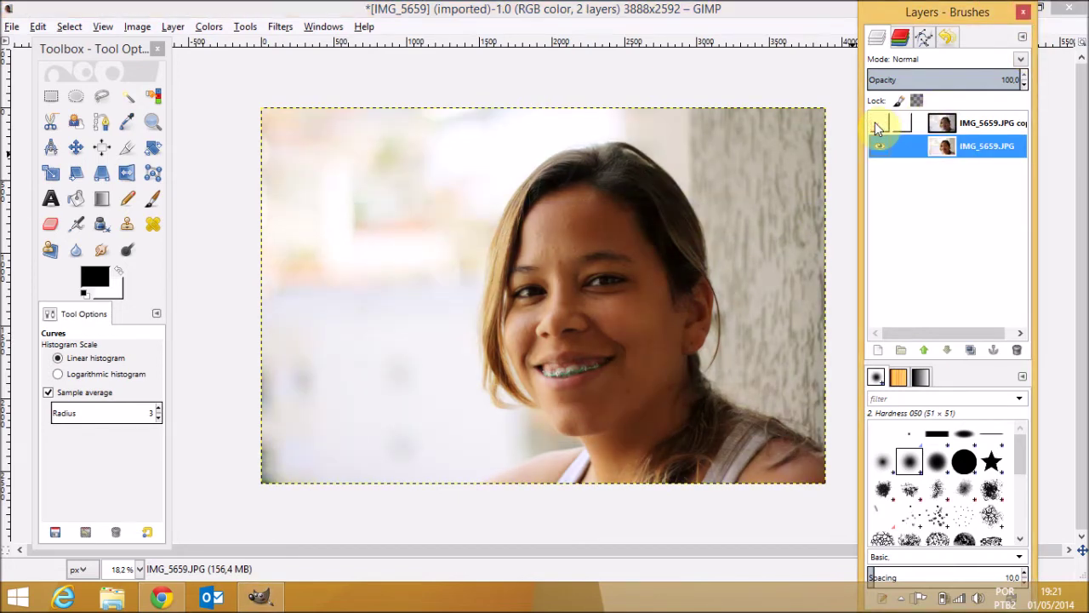
pyautogui.click(879, 124)
pyautogui.click(878, 124)
pyautogui.click(878, 124)
pyautogui.click(879, 124)
pyautogui.click(879, 124)
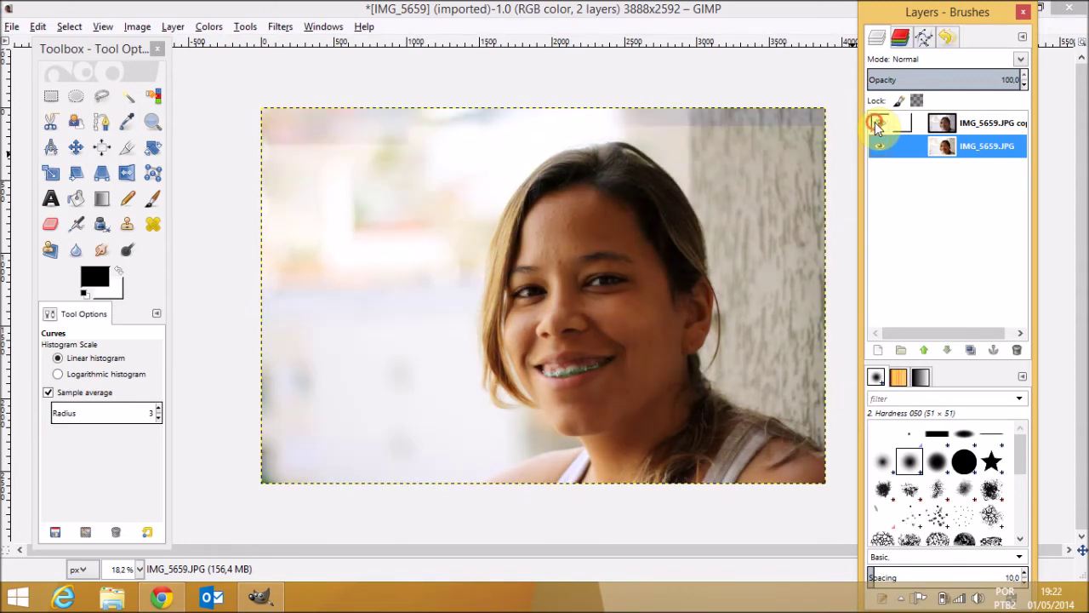
pyautogui.click(878, 124)
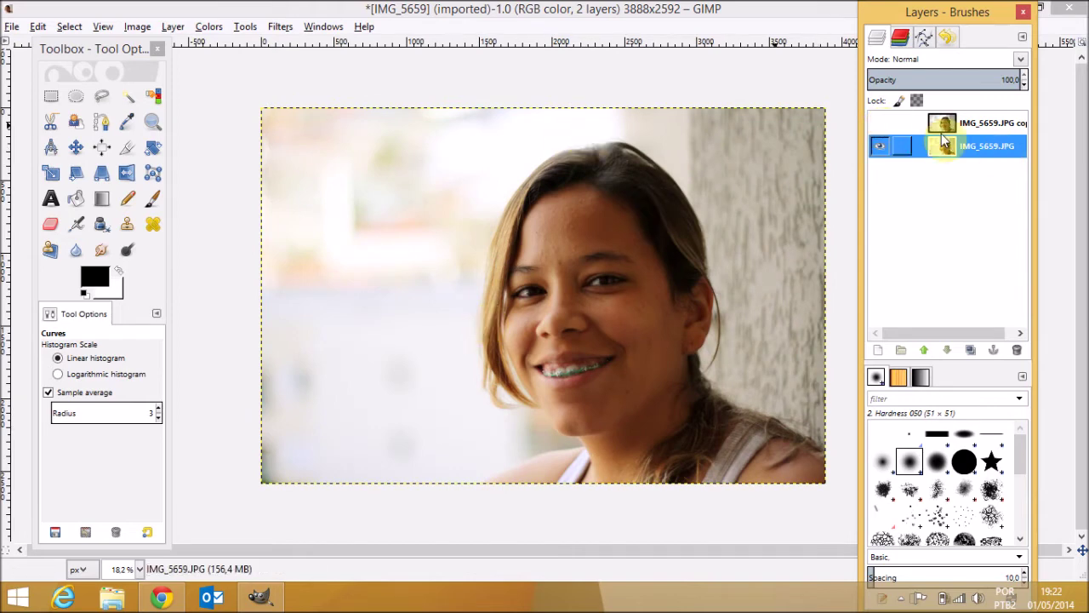
pyautogui.click(878, 125)
pyautogui.click(878, 124)
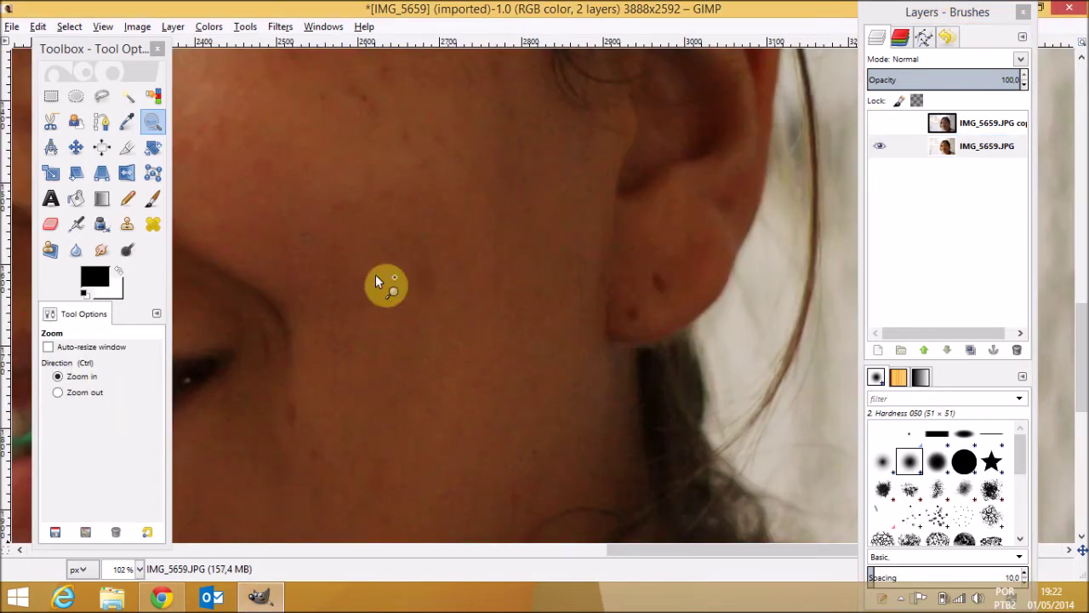
# Heal the dark spot low on the earlobe with the Heal tool, sampling the clean skin above it.
pyautogui.click(153, 226)
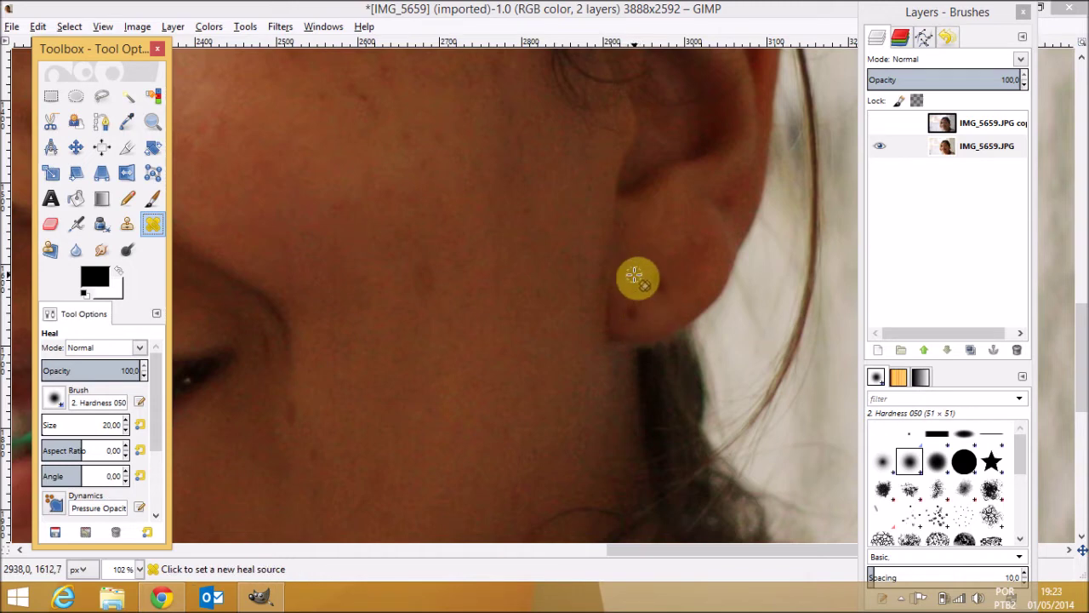
pyautogui.keyDown('ctrl'); pyautogui.click(634, 275); pyautogui.keyUp('ctrl')
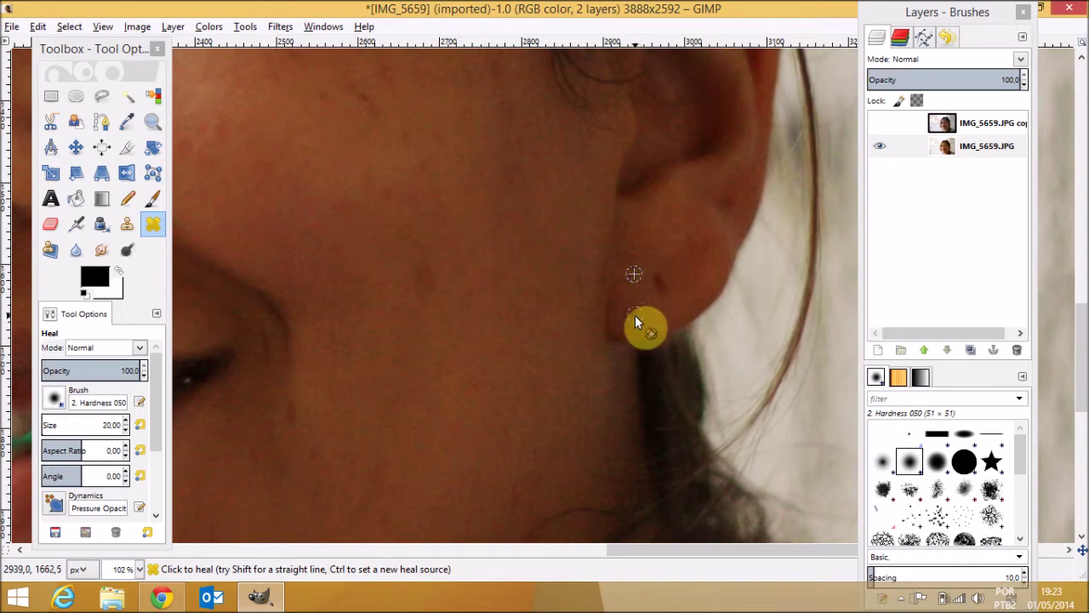
pyautogui.click(634, 315)
pyautogui.click(632, 316)
pyautogui.moveTo(632, 316); pyautogui.dragTo(634, 315)
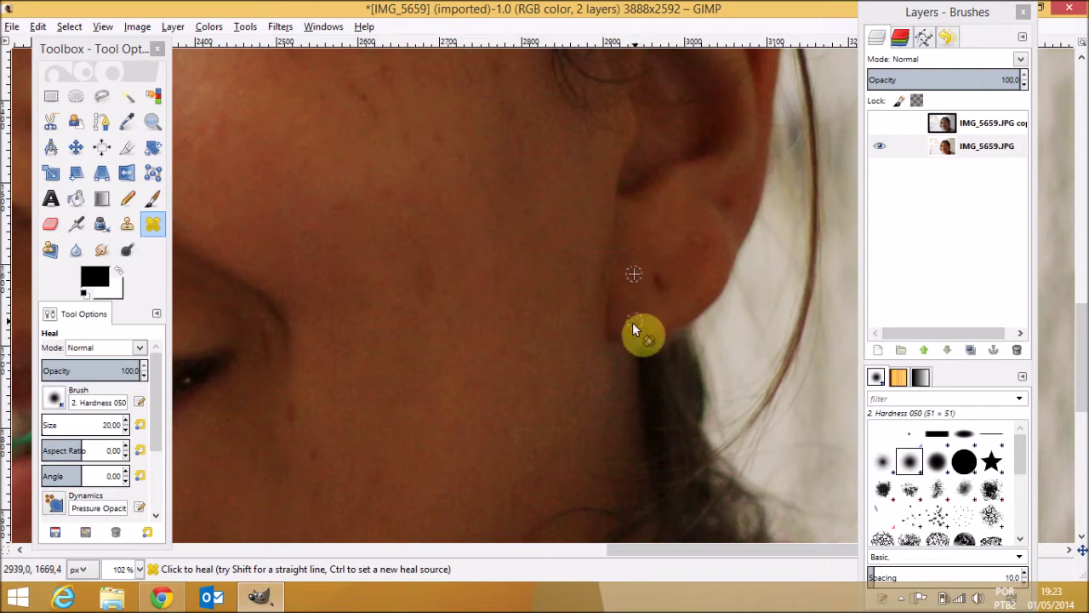
# Compare the healed earlobe with the unedited copy by toggling the copy's visibility, leaving the copy hidden.
pyautogui.click(881, 128)
pyautogui.click(882, 128)
pyautogui.click(882, 128)
pyautogui.click(881, 128)
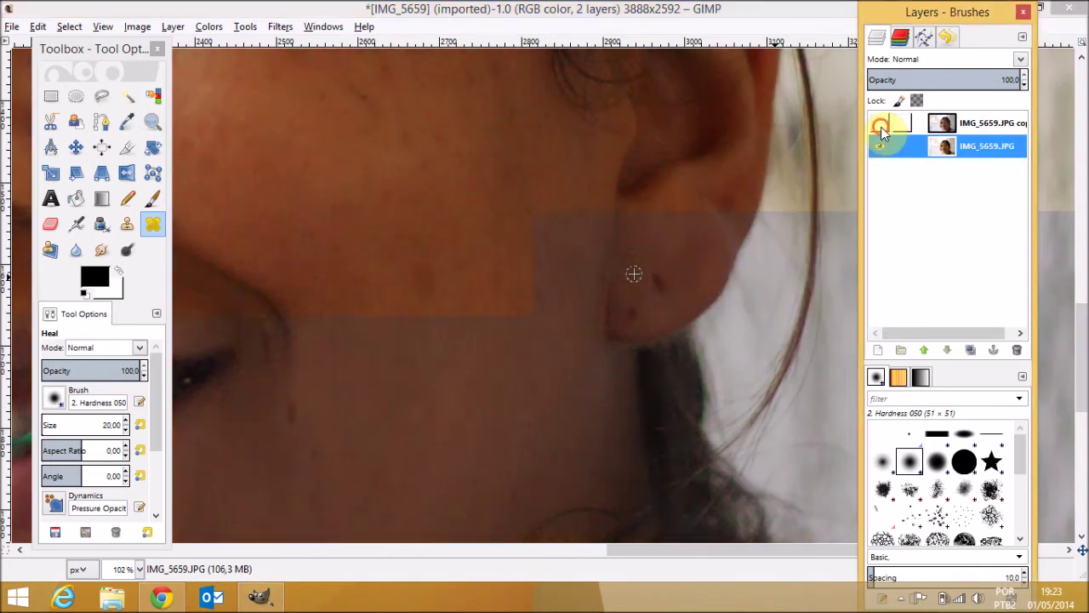
# Heal the dark spot in the middle of the cheek from the skin above it and check it against the unedited copy.
pyautogui.keyDown('ctrl'); pyautogui.click(431, 230); pyautogui.keyUp('ctrl')
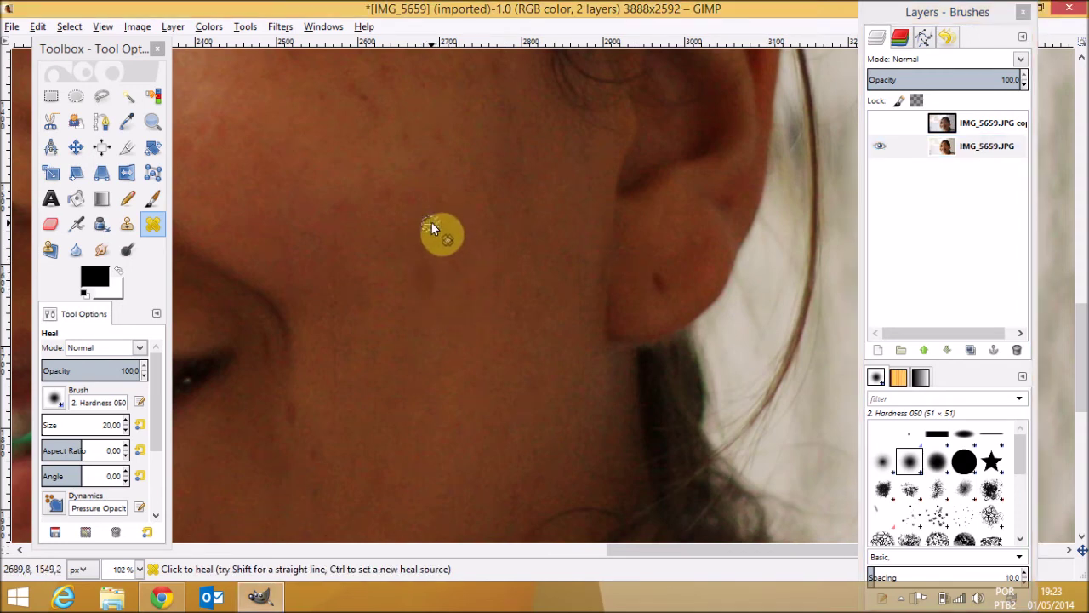
pyautogui.moveTo(427, 262)
pyautogui.mouseDown()
pyautogui.moveTo(430, 292)
pyautogui.moveTo(421, 261)
pyautogui.moveTo(423, 298)
pyautogui.moveTo(427, 270)
pyautogui.mouseUp()
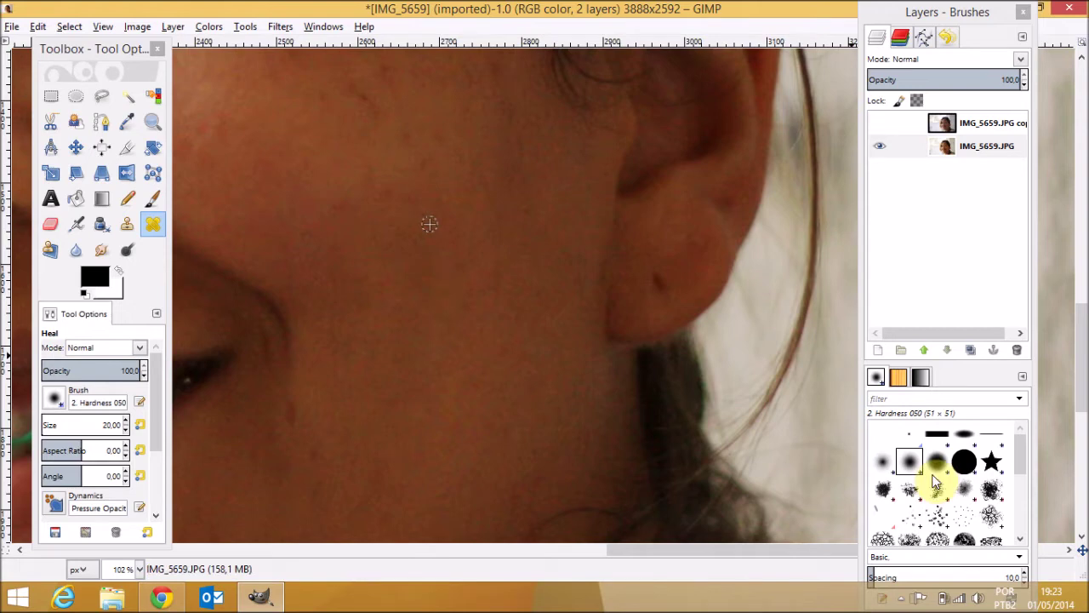
pyautogui.click(880, 126)
pyautogui.click(879, 125)
pyautogui.click(880, 126)
pyautogui.click(880, 126)
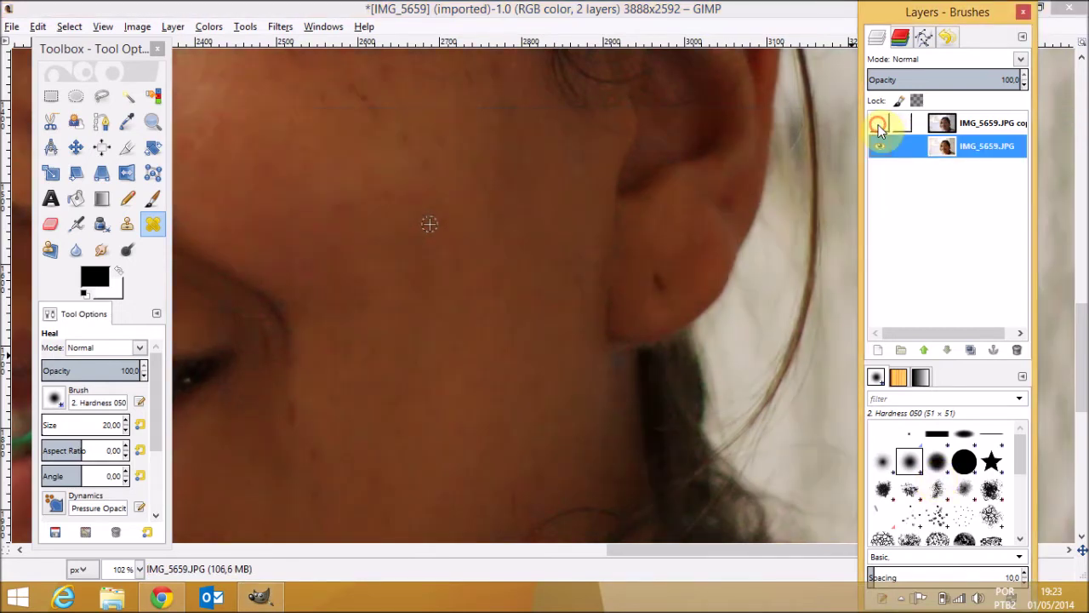
# Heal the spots on the lower cheek beside the corner of the mouth, sampling clean skin next to them.
pyautogui.keyDown('ctrl'); pyautogui.click(370, 394); pyautogui.keyUp('ctrl')
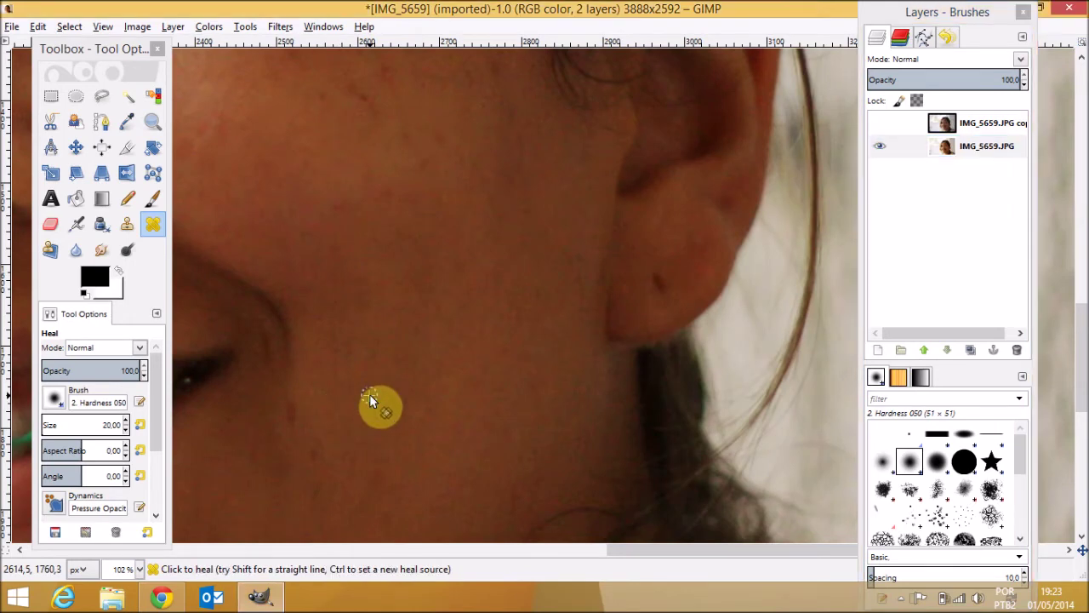
pyautogui.moveTo(289, 409); pyautogui.dragTo(300, 415)
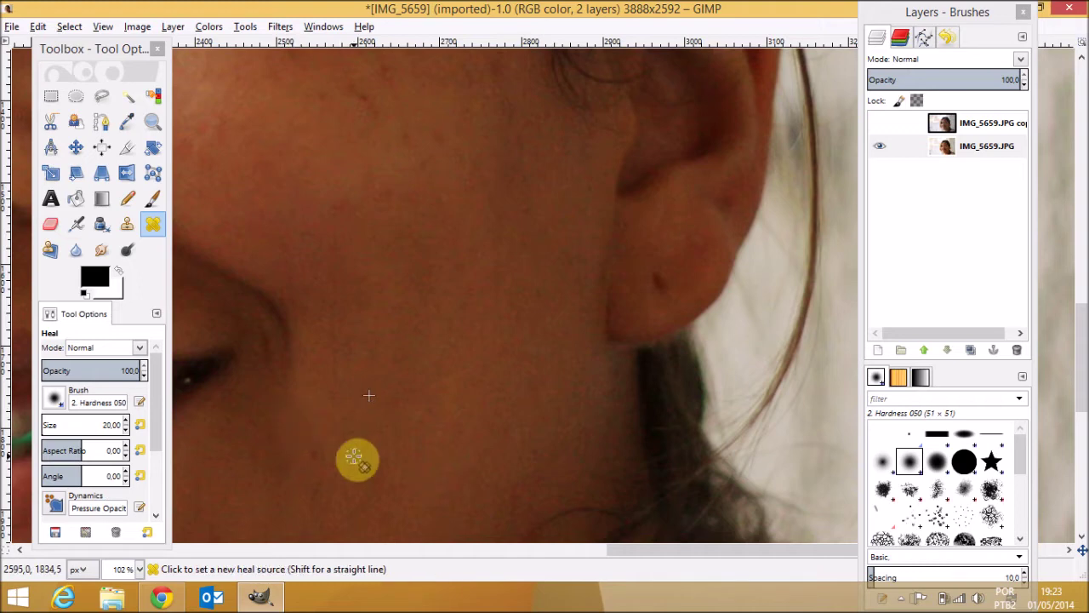
pyautogui.keyDown('ctrl'); pyautogui.click(353, 454); pyautogui.keyUp('ctrl')
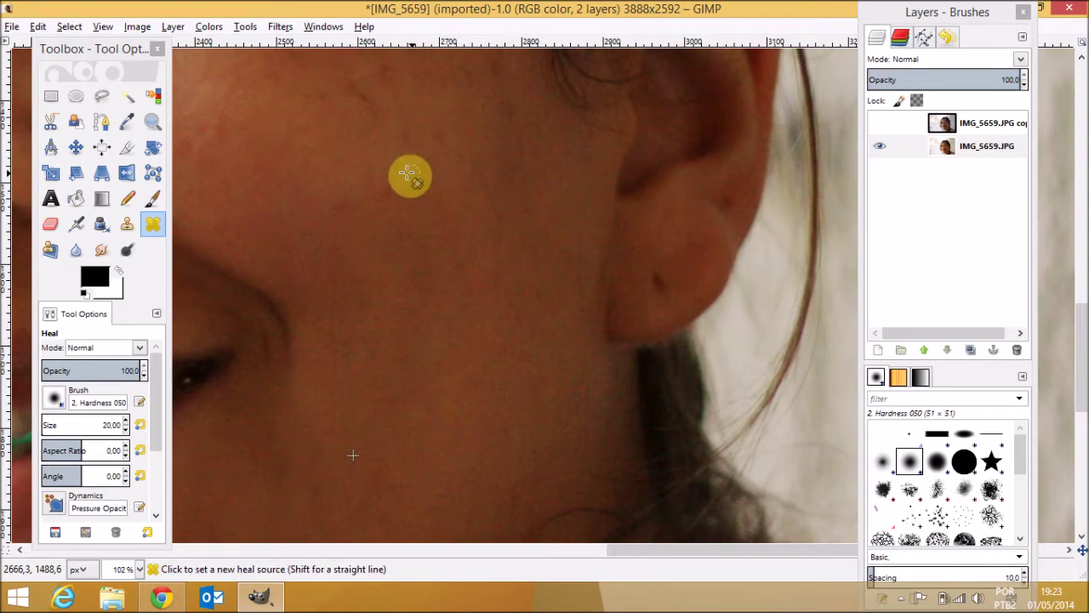
# Heal the small spots on the upper cheek, using the smooth cheek skin below them as the source.
pyautogui.keyDown('ctrl'); pyautogui.click(393, 162); pyautogui.keyUp('ctrl')
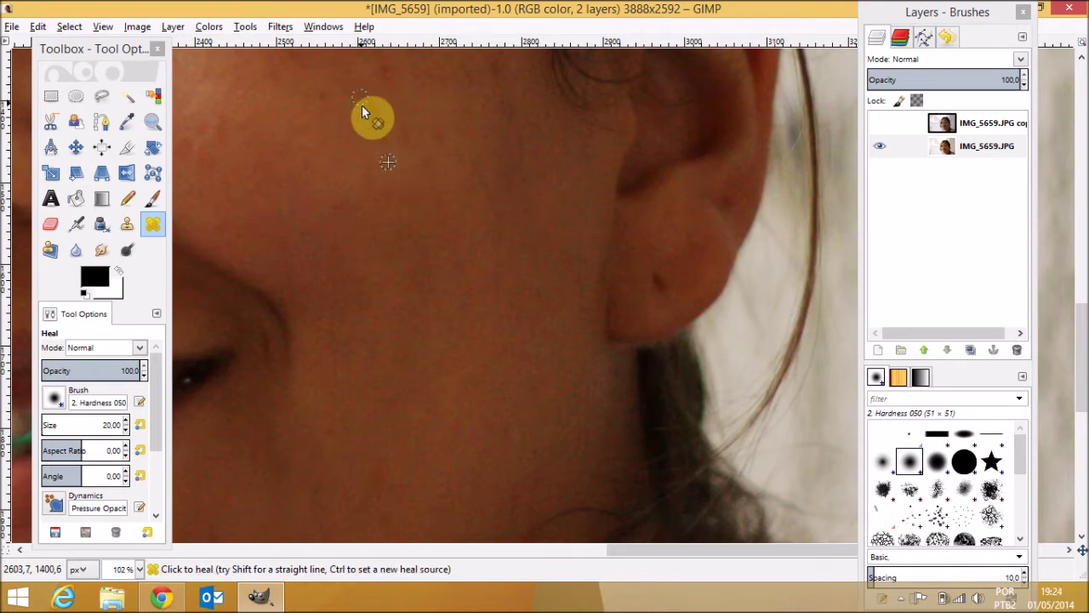
pyautogui.click(325, 98)
pyautogui.moveTo(391, 76); pyautogui.dragTo(387, 78)
pyautogui.click(440, 138)
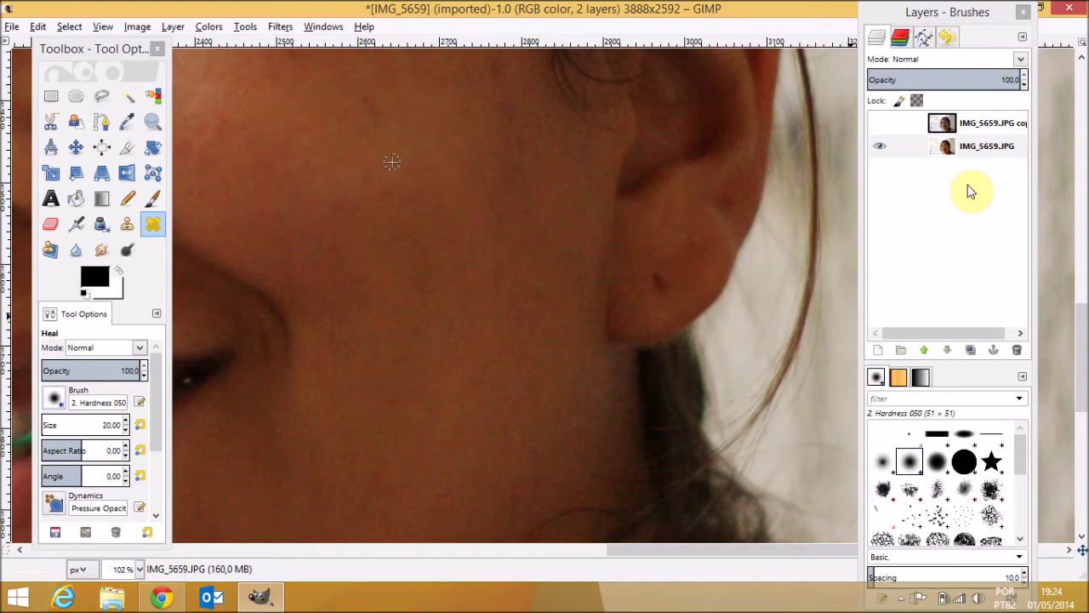
# Compare the healed cheek with the unedited copy by repeatedly showing and hiding the copy, leaving it hidden.
pyautogui.click(882, 123)
pyautogui.click(882, 123)
pyautogui.click(882, 123)
pyautogui.click(883, 123)
pyautogui.click(883, 123)
pyautogui.click(883, 123)
pyautogui.click(883, 123)
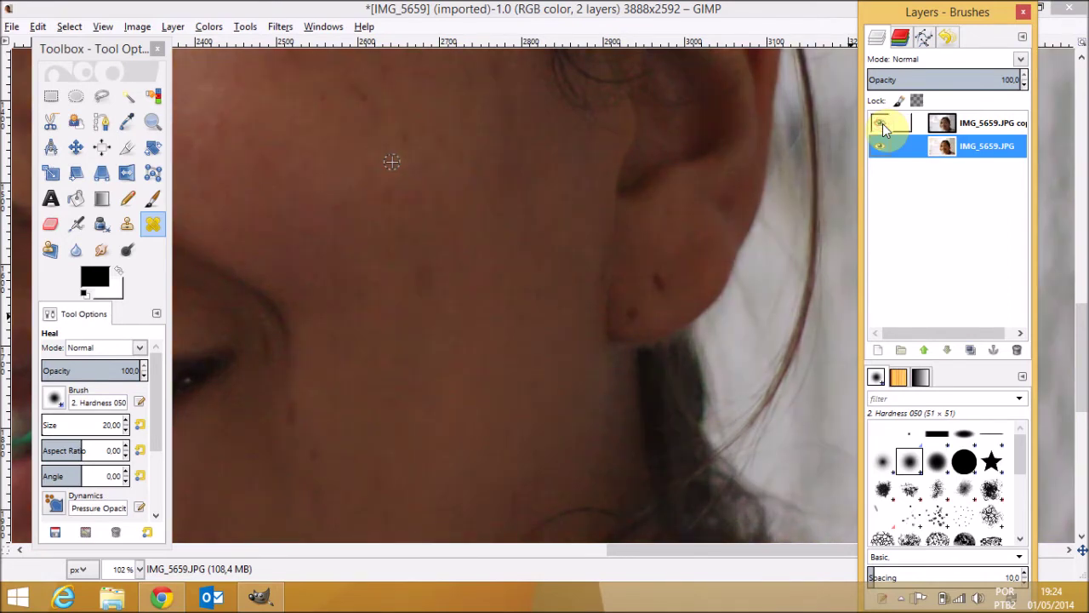
pyautogui.click(883, 124)
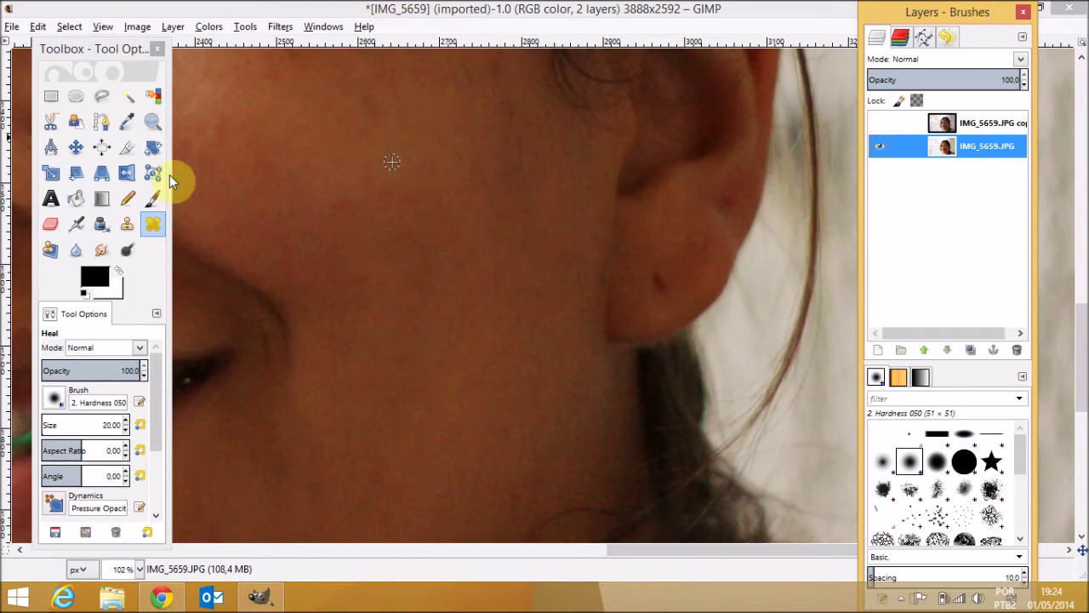
# Bring the whole photo into view and duplicate the retouched IMG_5659.JPG layer.
pyautogui.click(157, 121)
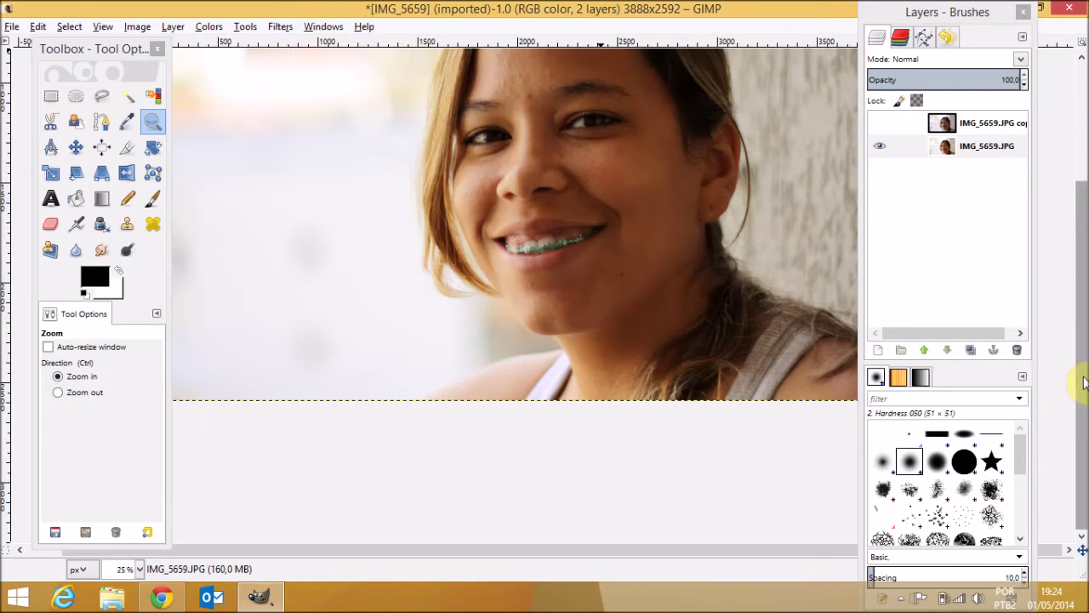
pyautogui.moveTo(1082, 381); pyautogui.dragTo(1083, 273)
pyautogui.keyDown('ctrl'); pyautogui.click(377, 411); pyautogui.keyUp('ctrl')
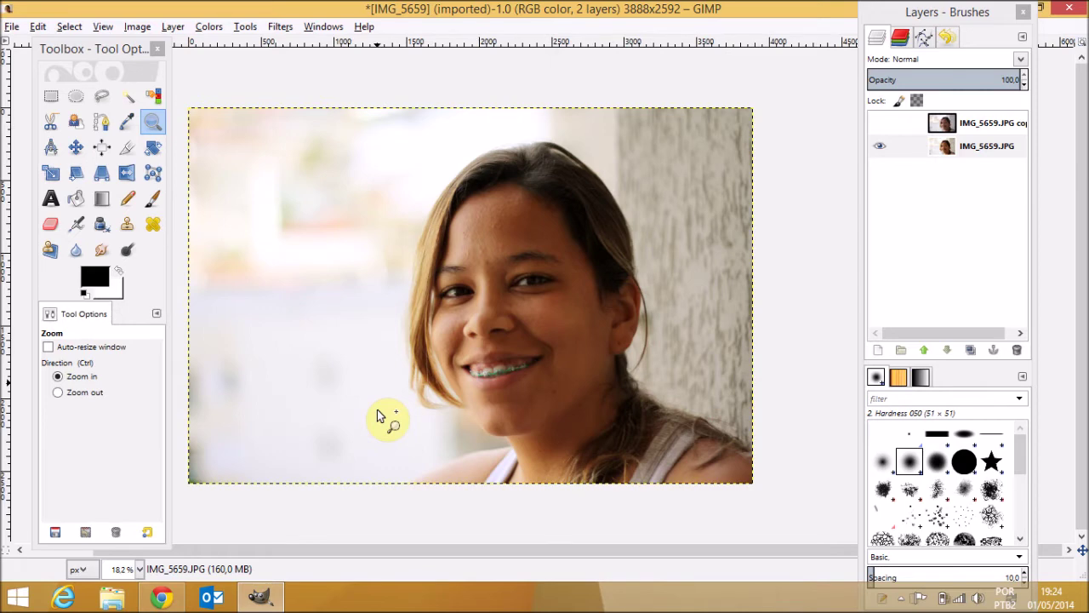
pyautogui.rightClick(963, 158)
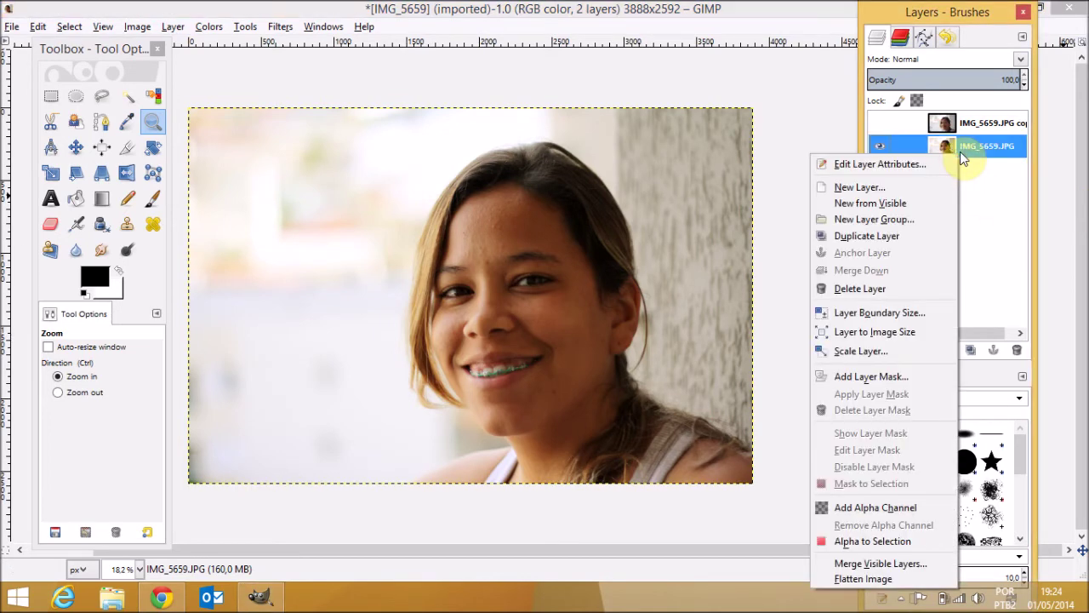
pyautogui.click(904, 237)
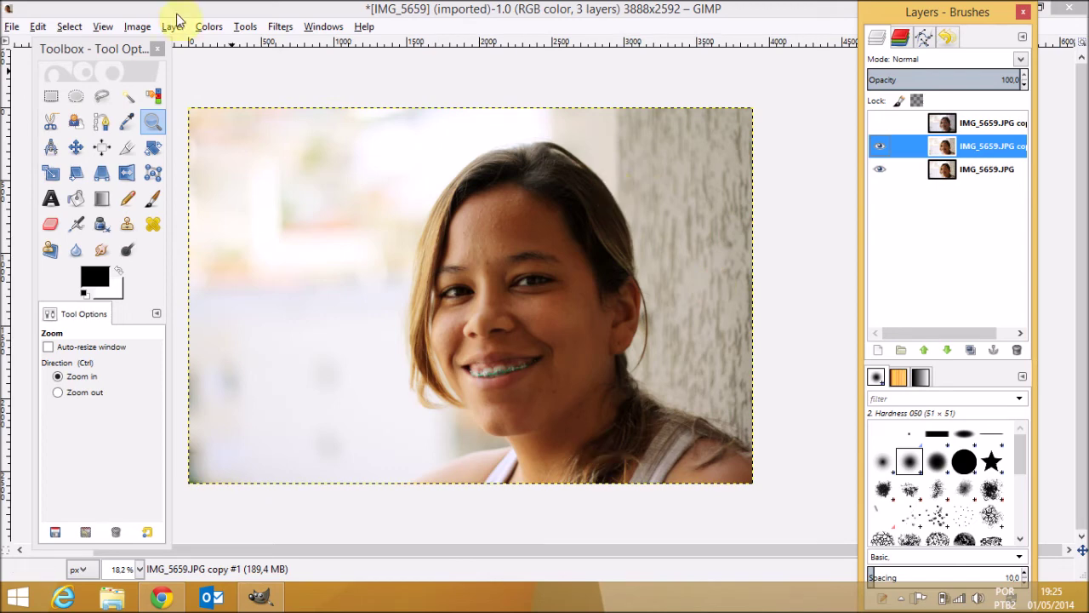
# Brighten the new duplicate layer by raising the midtones of its Value curve with Curves and apply the adjustment.
pyautogui.click(209, 26)
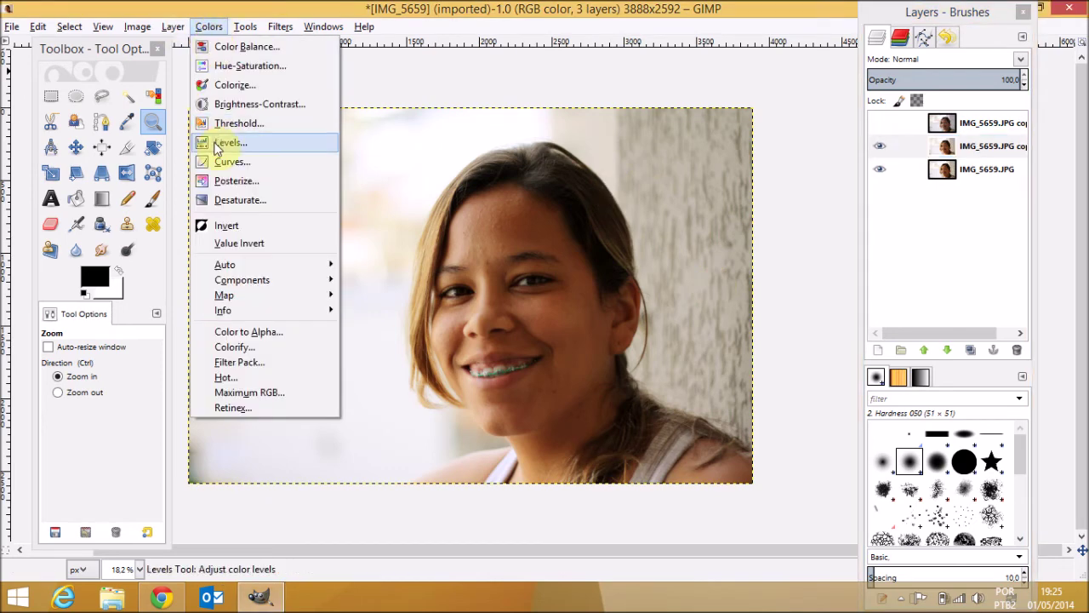
pyautogui.click(223, 161)
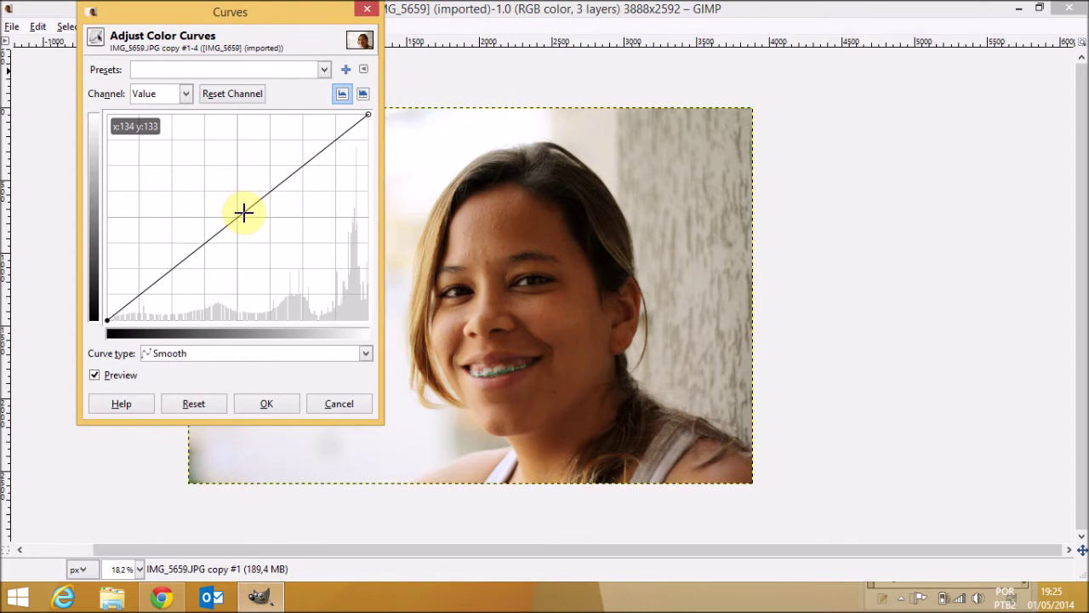
pyautogui.moveTo(243, 214); pyautogui.dragTo(231, 189)
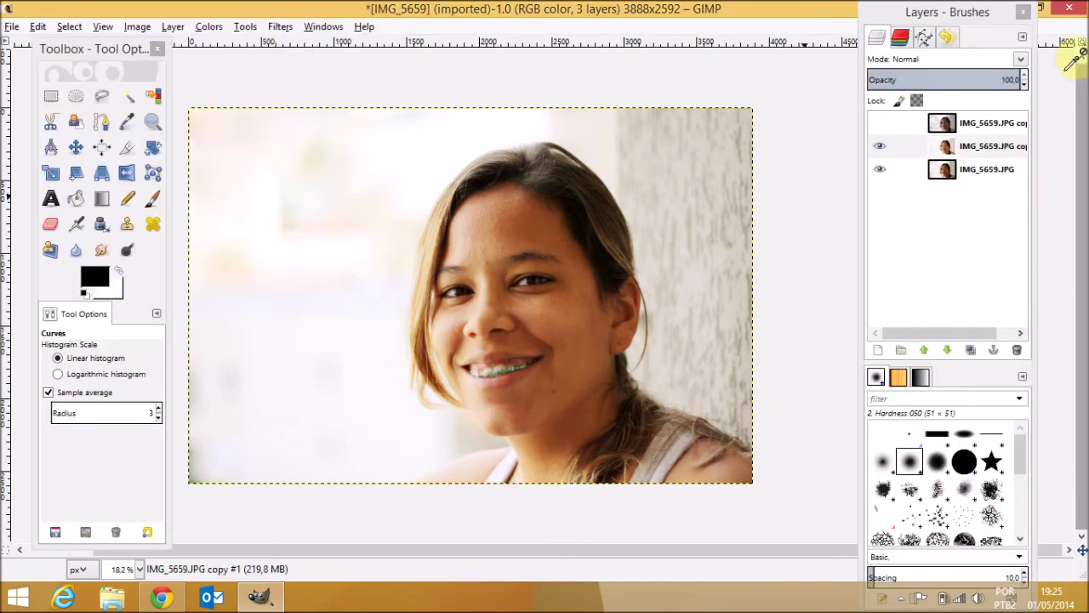
# Compare the brightened duplicate with the layer beneath it by toggling the duplicate's visibility, leaving it visible.
pyautogui.click(879, 148)
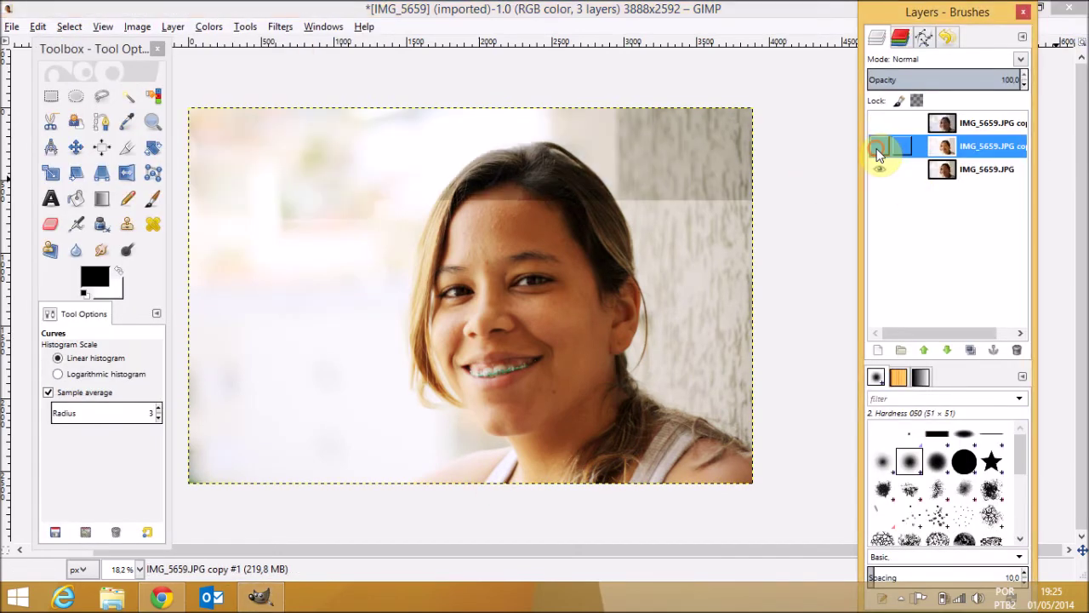
pyautogui.click(878, 148)
pyautogui.click(879, 148)
pyautogui.click(879, 149)
pyautogui.click(879, 148)
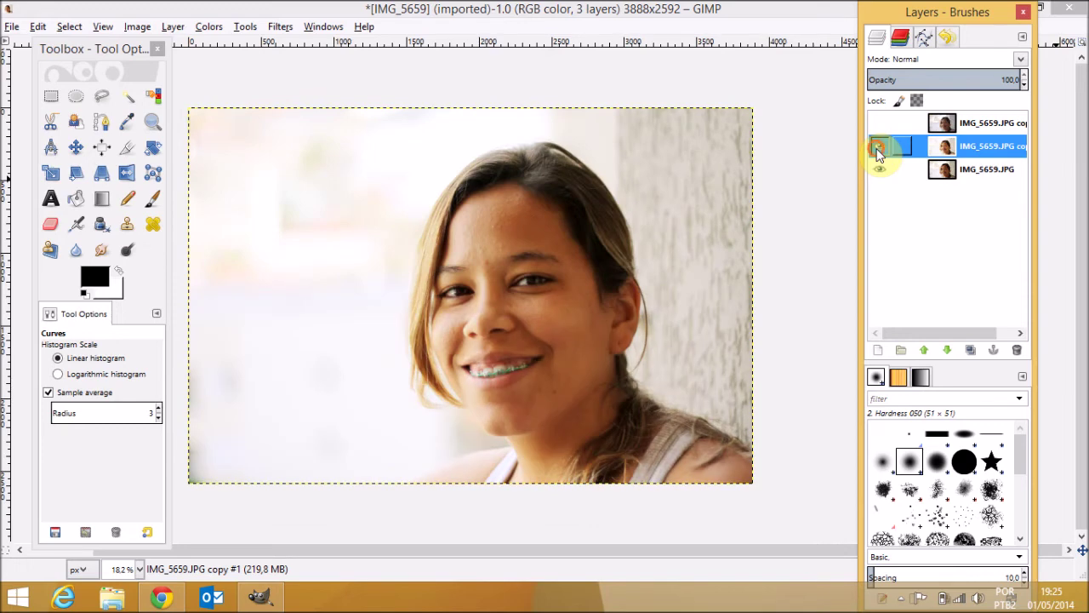
pyautogui.click(880, 148)
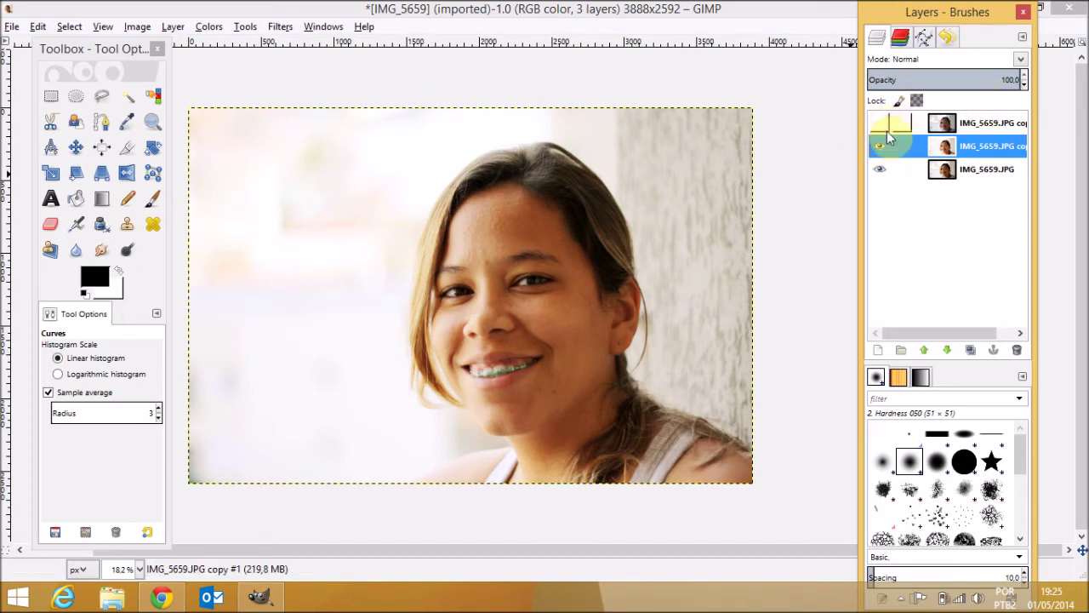
# Add a White (full opacity) layer mask to the brightened duplicate layer.
pyautogui.rightClick(942, 154)
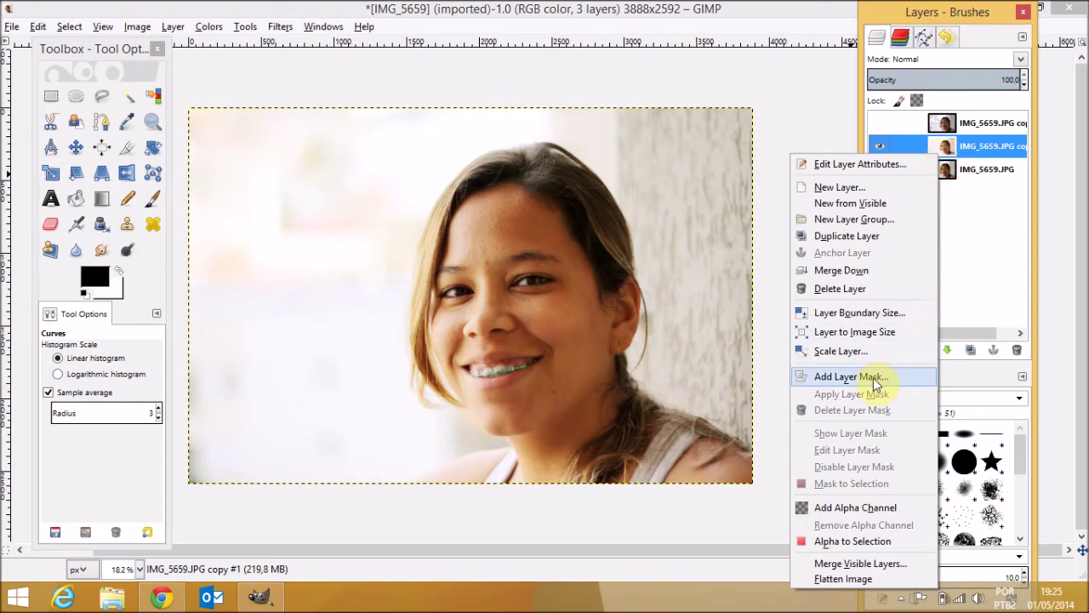
pyautogui.click(851, 376)
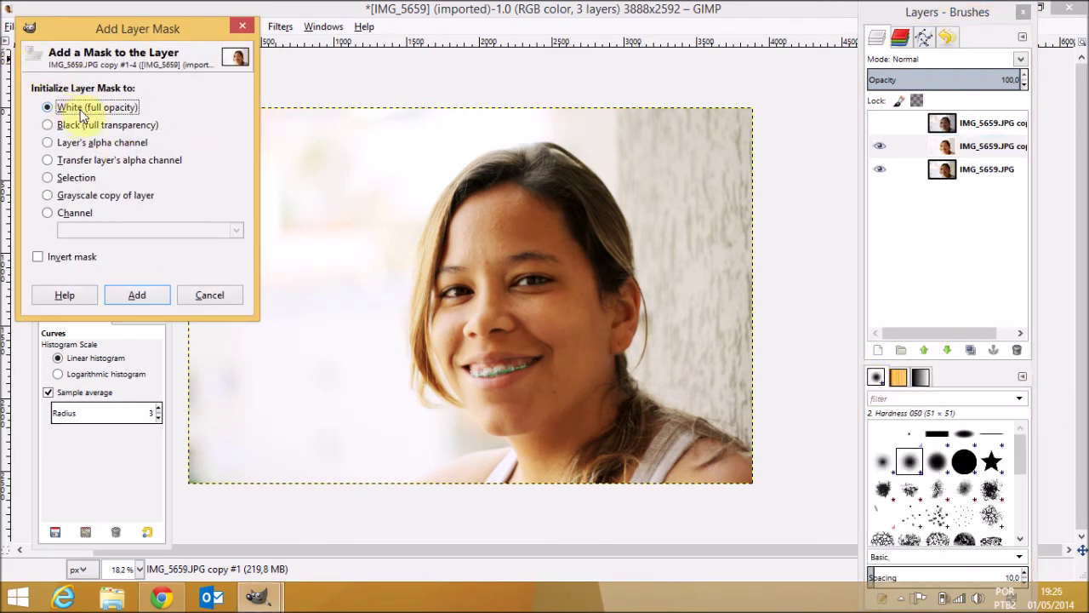
pyautogui.click(130, 292)
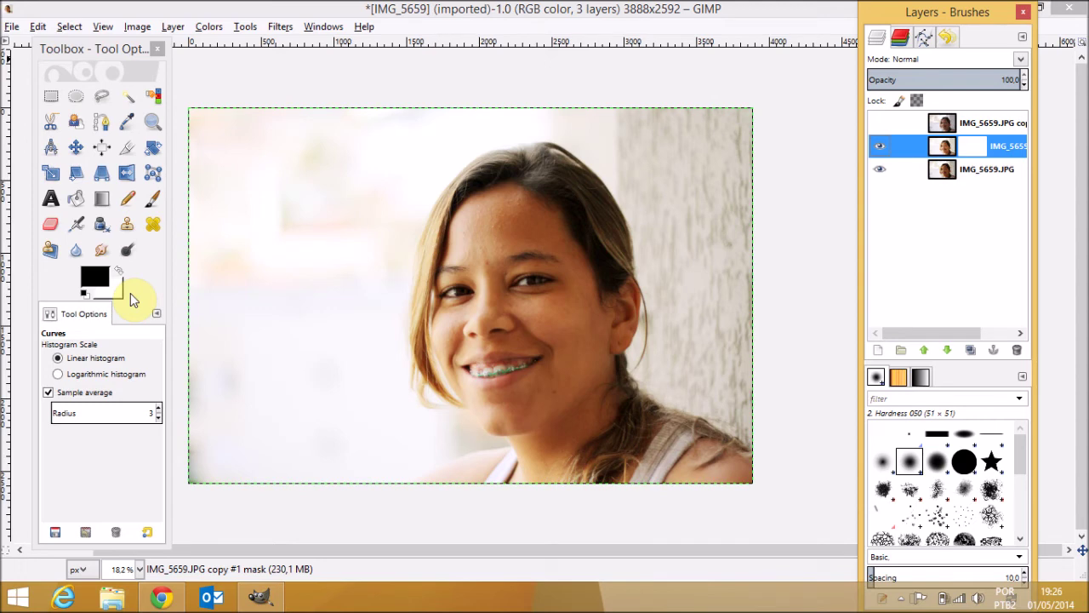
# Try linear foreground-to-background gradients across the head on the layer mask with the Blend tool, ending with one running left to right.
pyautogui.click(102, 199)
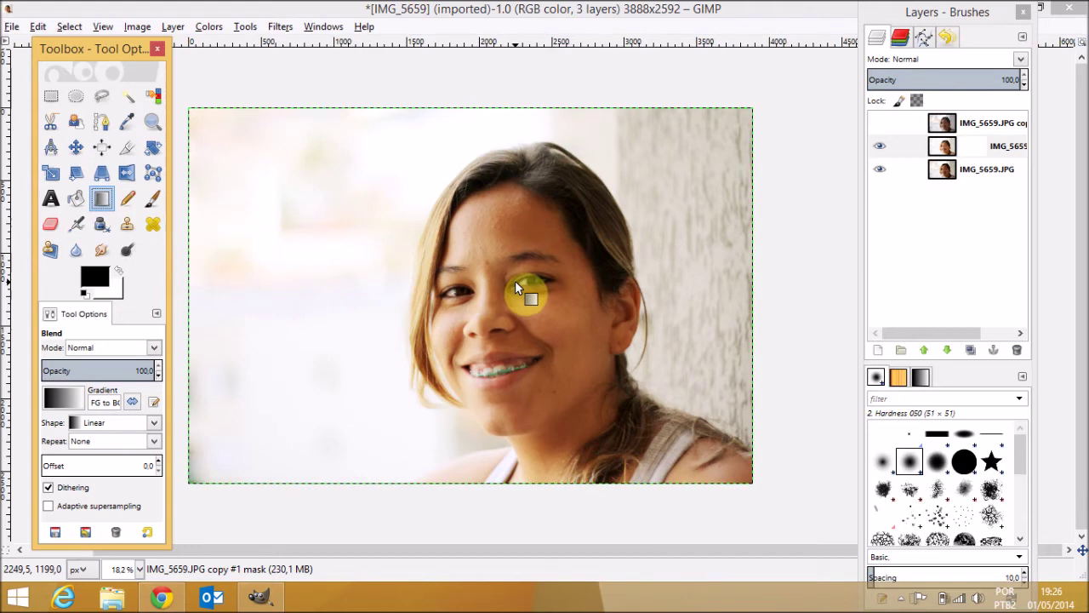
pyautogui.moveTo(644, 180); pyautogui.dragTo(409, 176)
pyautogui.moveTo(319, 175); pyautogui.dragTo(646, 171)
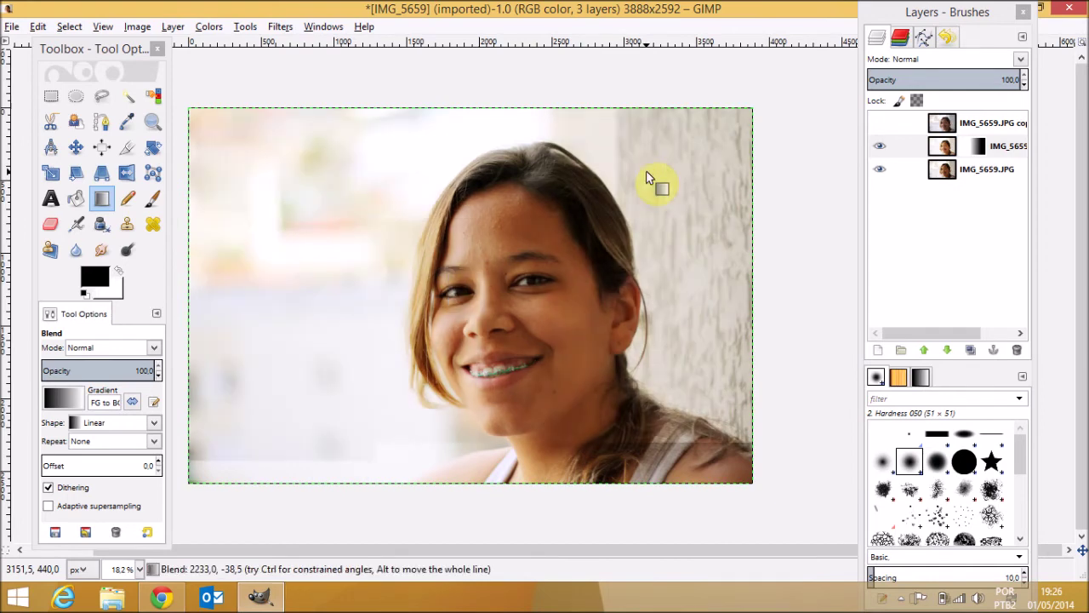
pyautogui.moveTo(413, 189); pyautogui.dragTo(554, 181)
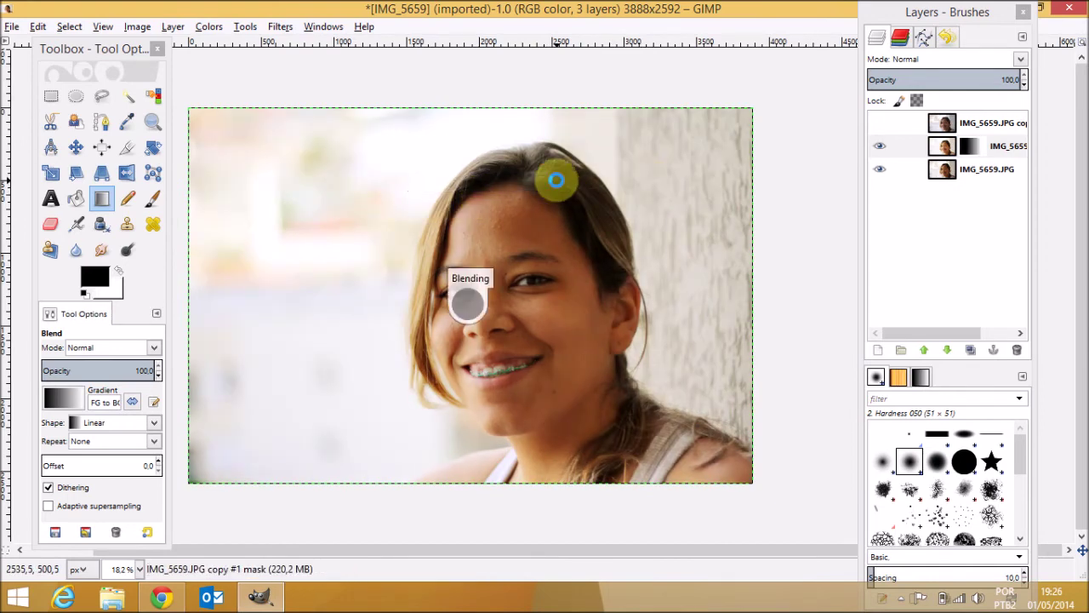
# Examine the mask's effect by hiding and restoring the base layer and toggling the masked layer, leaving both visible.
pyautogui.click(880, 171)
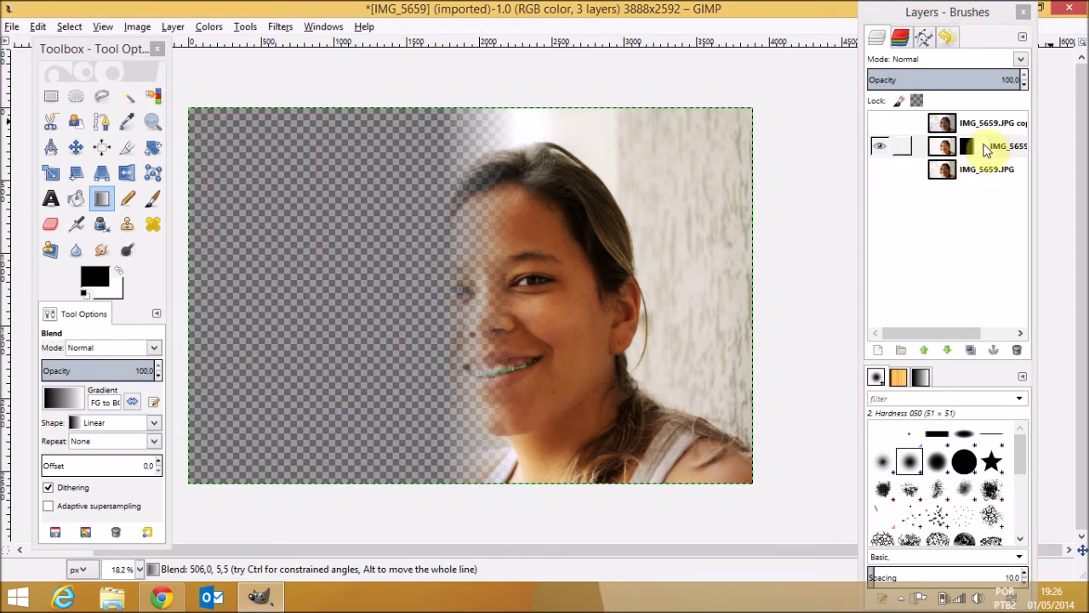
pyautogui.click(885, 173)
pyautogui.click(880, 148)
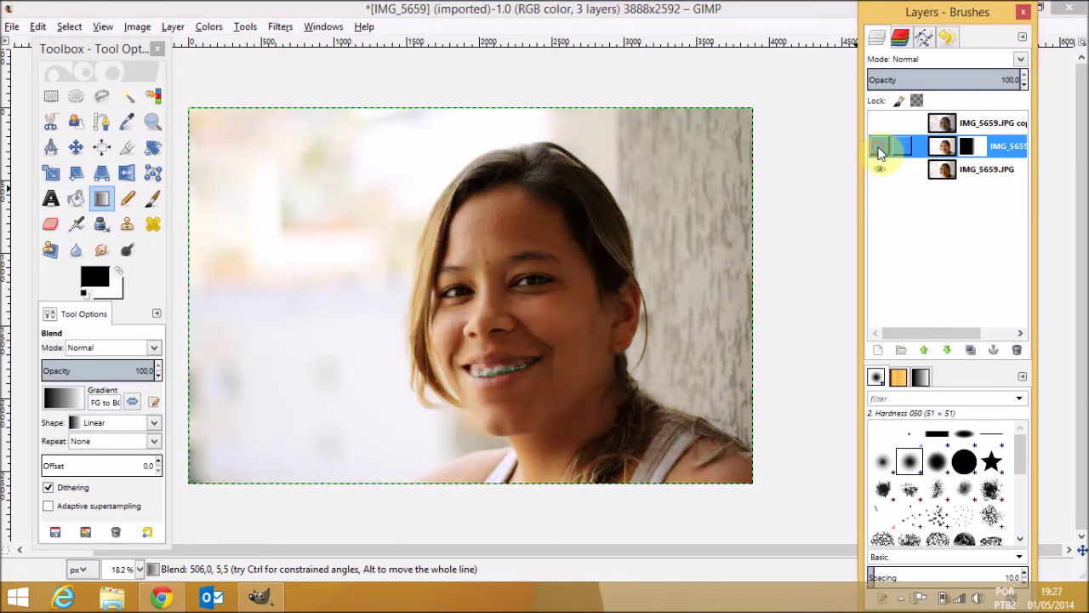
pyautogui.click(880, 148)
pyautogui.click(880, 148)
pyautogui.click(880, 148)
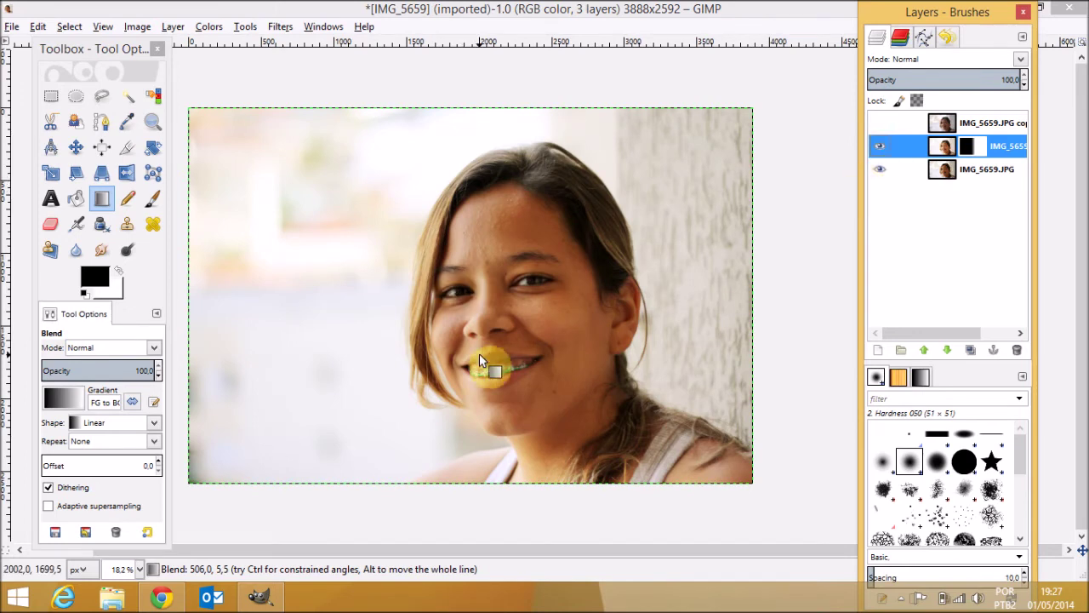
# Redraw the mask's black-to-white gradient left to right across the forehead, making the final one about 600 px long.
pyautogui.moveTo(447, 223); pyautogui.dragTo(586, 229)
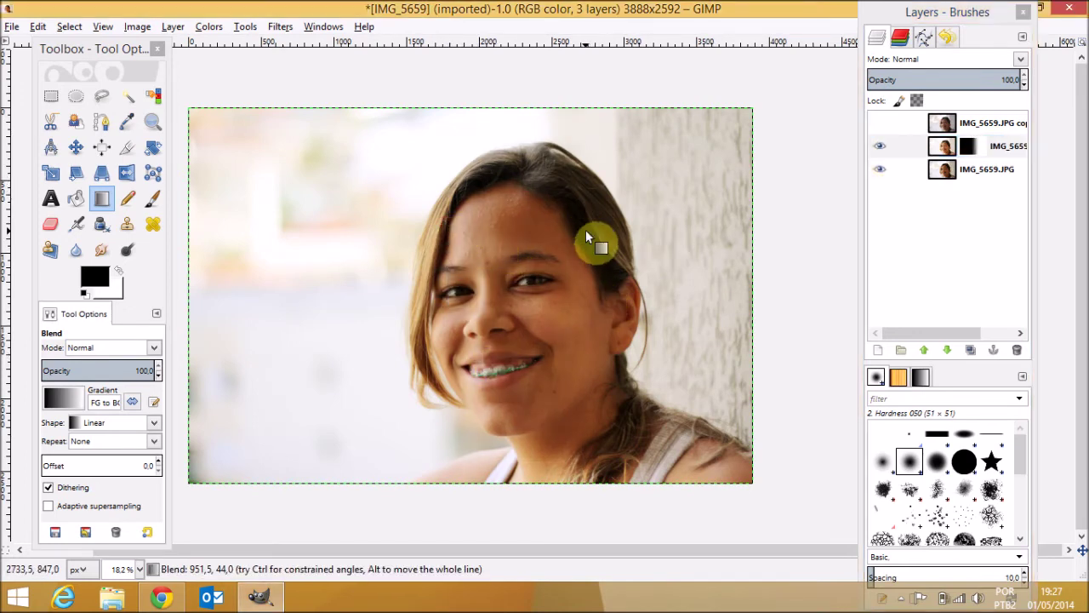
pyautogui.moveTo(447, 236); pyautogui.dragTo(528, 239)
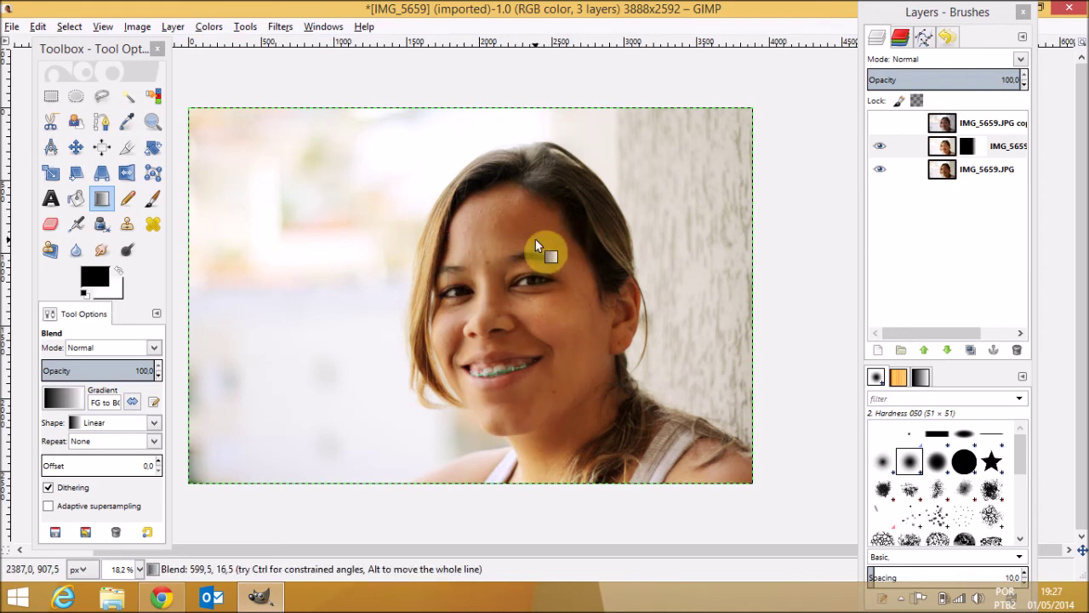
# Compare the portrait with and without the gradient-masked bright layer by repeatedly toggling its visibility, leaving it visible.
pyautogui.click(881, 149)
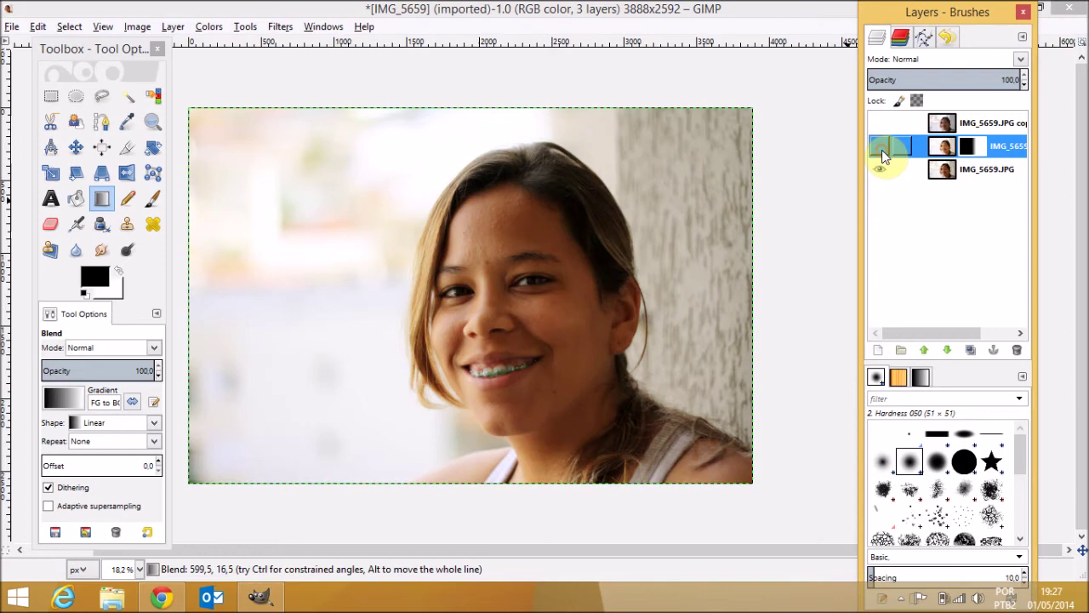
pyautogui.click(882, 149)
pyautogui.click(881, 150)
pyautogui.click(881, 150)
pyautogui.click(882, 150)
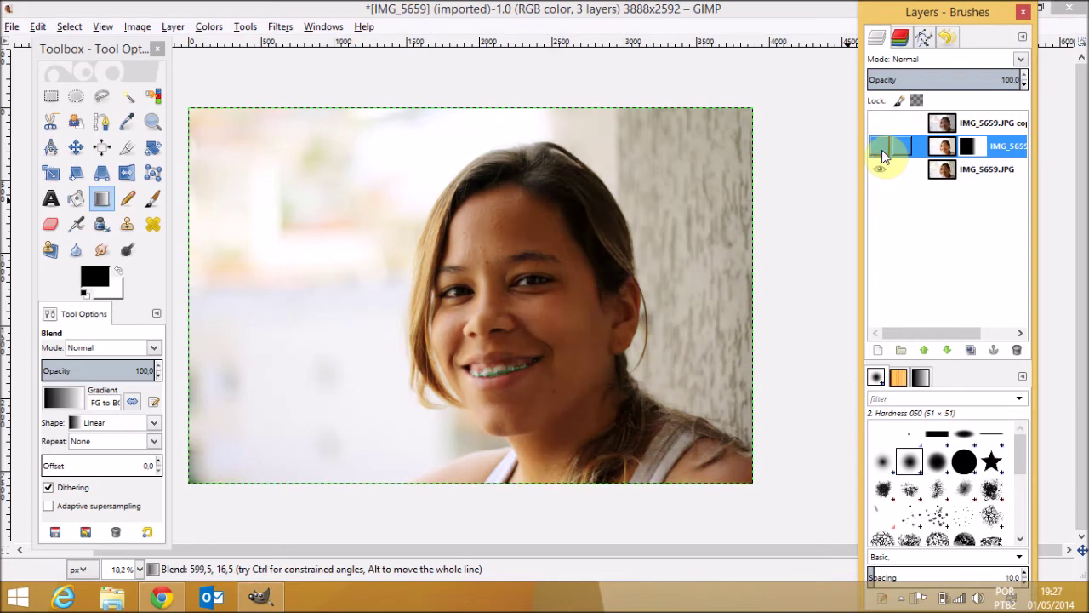
pyautogui.click(882, 150)
pyautogui.click(881, 150)
pyautogui.click(882, 150)
pyautogui.click(882, 150)
pyautogui.click(882, 150)
pyautogui.click(882, 150)
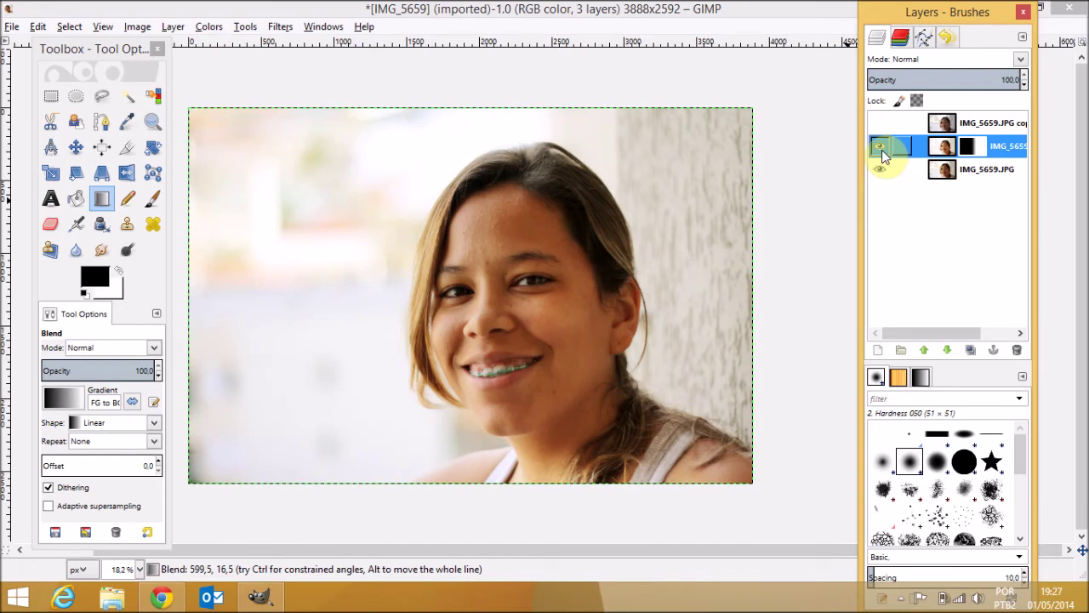
# Apply the bright layer's gradient mask and merge that layer down into the base layer.
pyautogui.rightClick(975, 150)
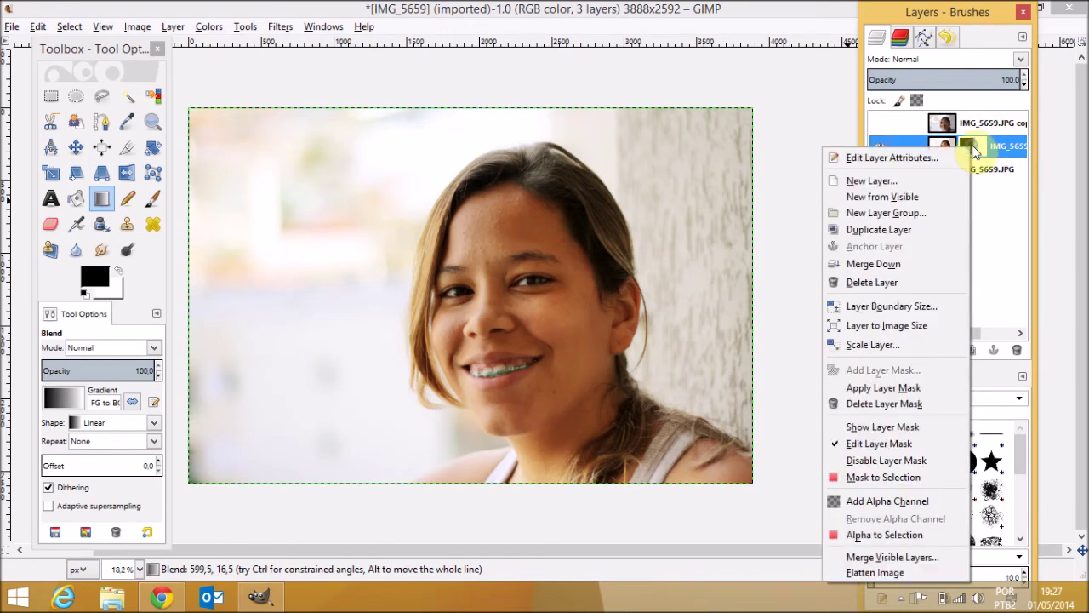
pyautogui.click(885, 388)
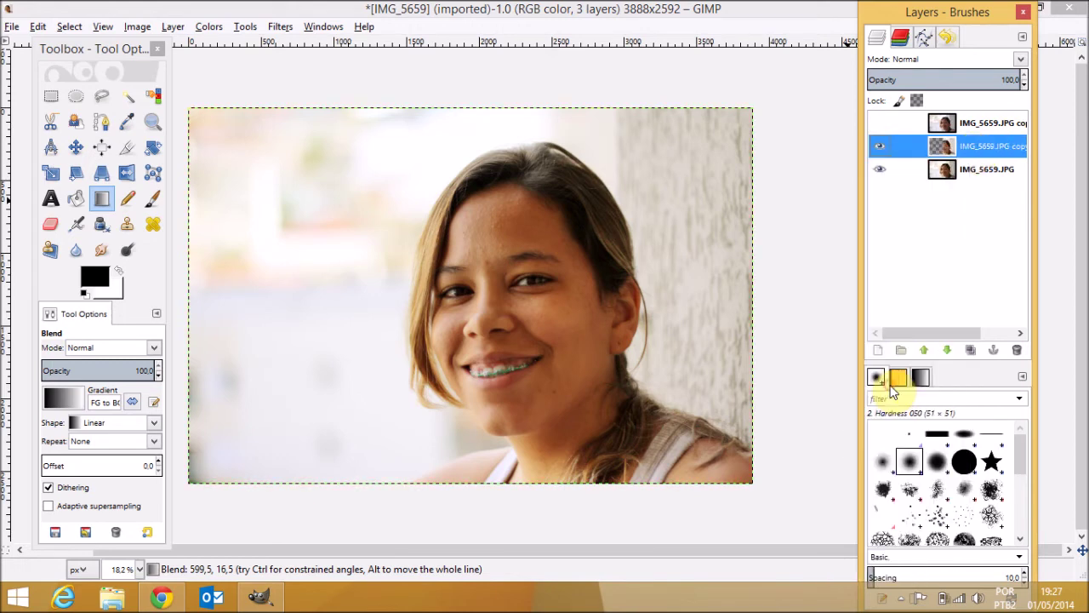
pyautogui.rightClick(962, 149)
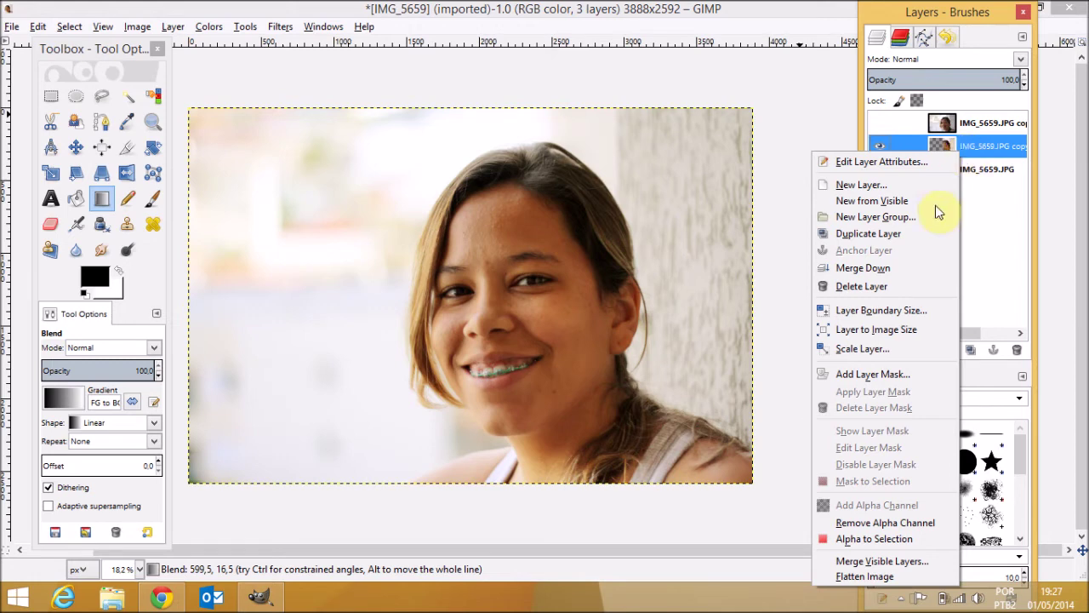
pyautogui.click(896, 267)
# Compare the merged result with the topmost untouched copy by toggling that copy's visibility, leaving it hidden.
pyautogui.click(873, 123)
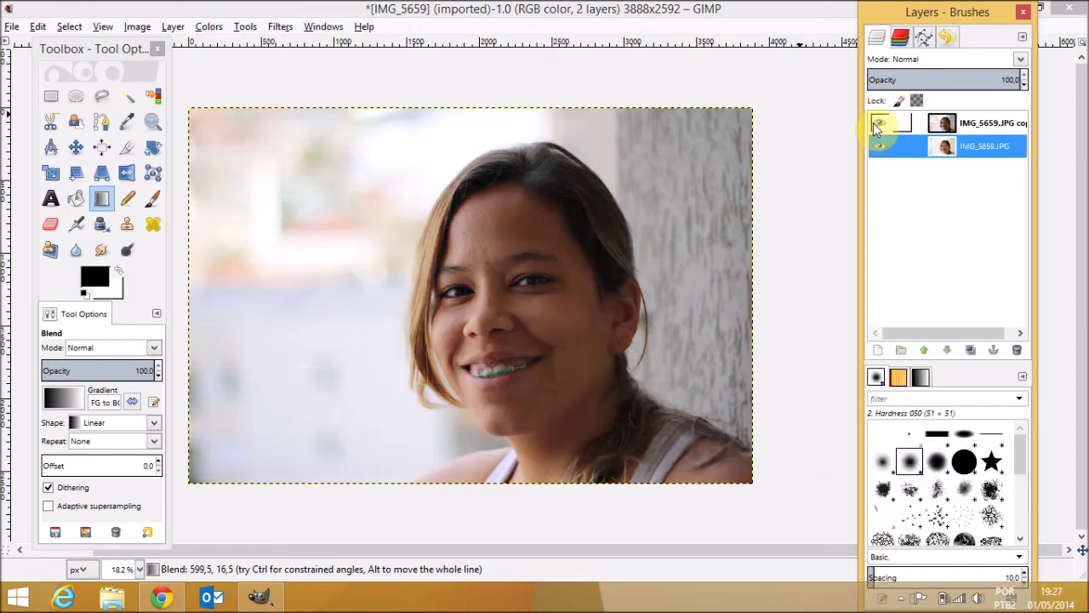
pyautogui.click(873, 122)
pyautogui.click(874, 123)
pyautogui.click(880, 123)
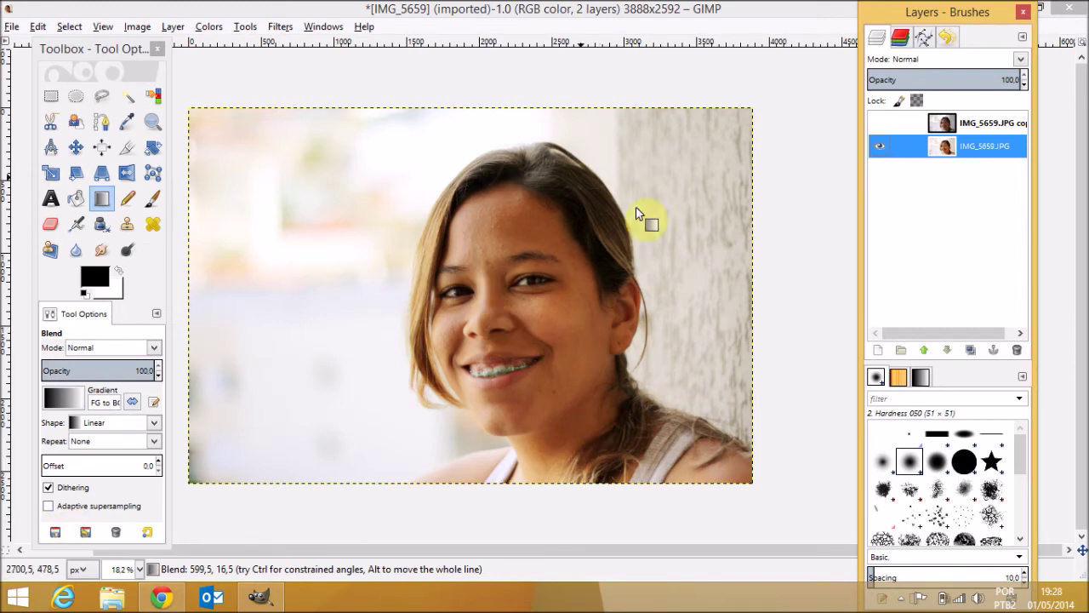
# Duplicate the merged base layer and apply a Gaussian Blur with a 30 px horizontal and vertical radius to the duplicate.
pyautogui.rightClick(1003, 153)
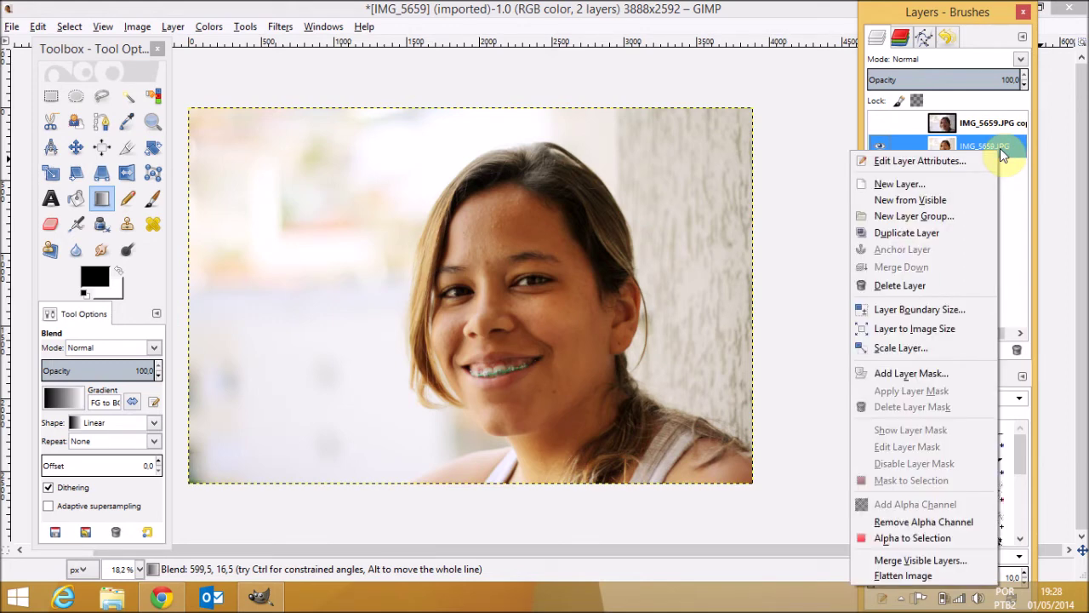
pyautogui.click(940, 234)
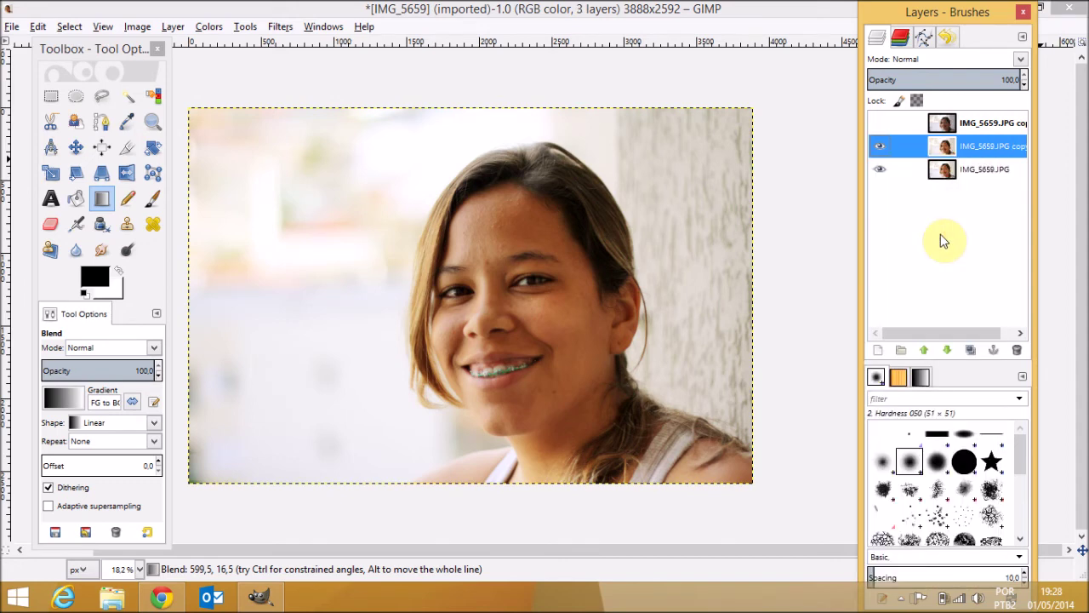
pyautogui.click(288, 31)
pyautogui.moveTo(291, 103)
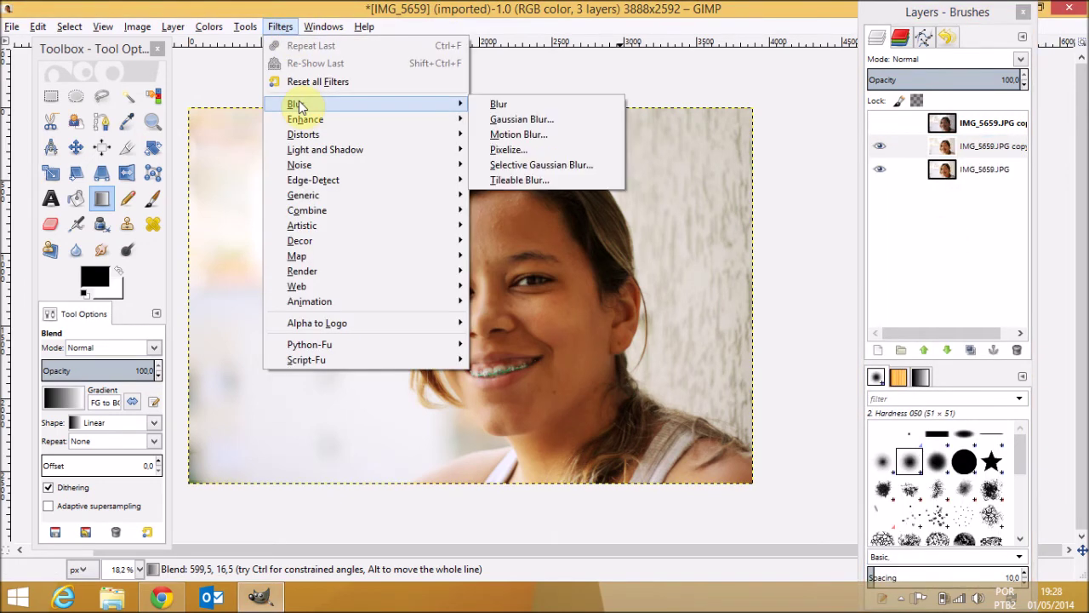
pyautogui.click(555, 124)
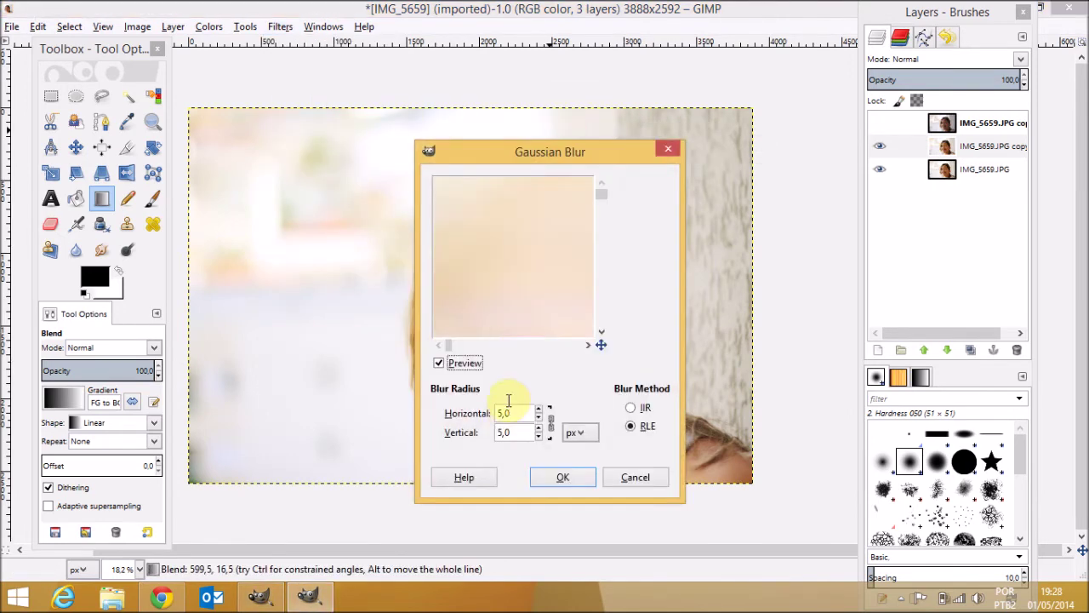
pyautogui.moveTo(513, 410); pyautogui.dragTo(378, 400)
pyautogui.write('30')
pyautogui.press('Tab')
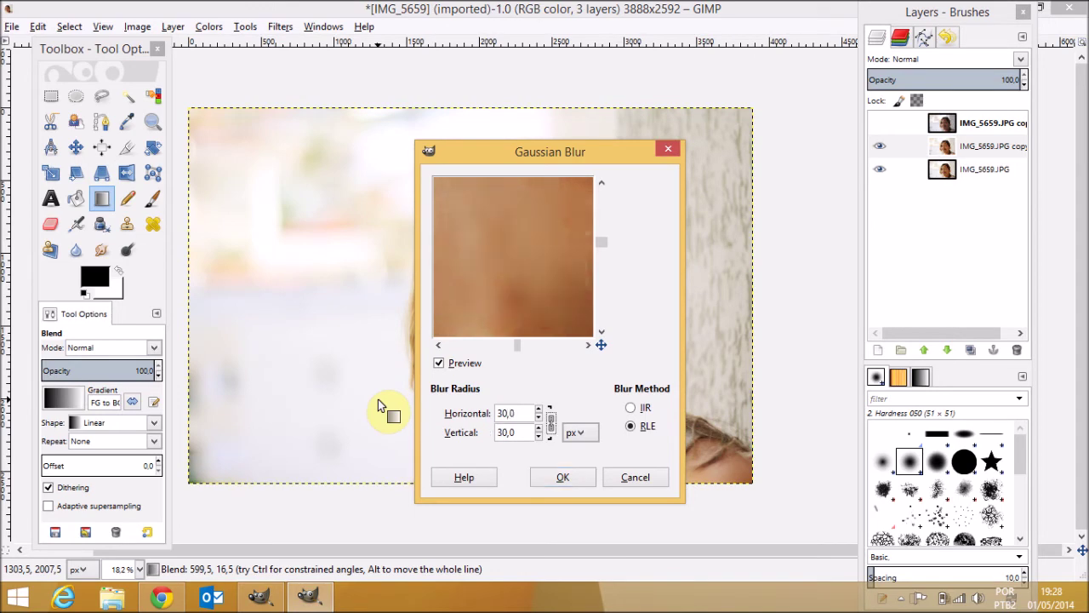
pyautogui.click(562, 475)
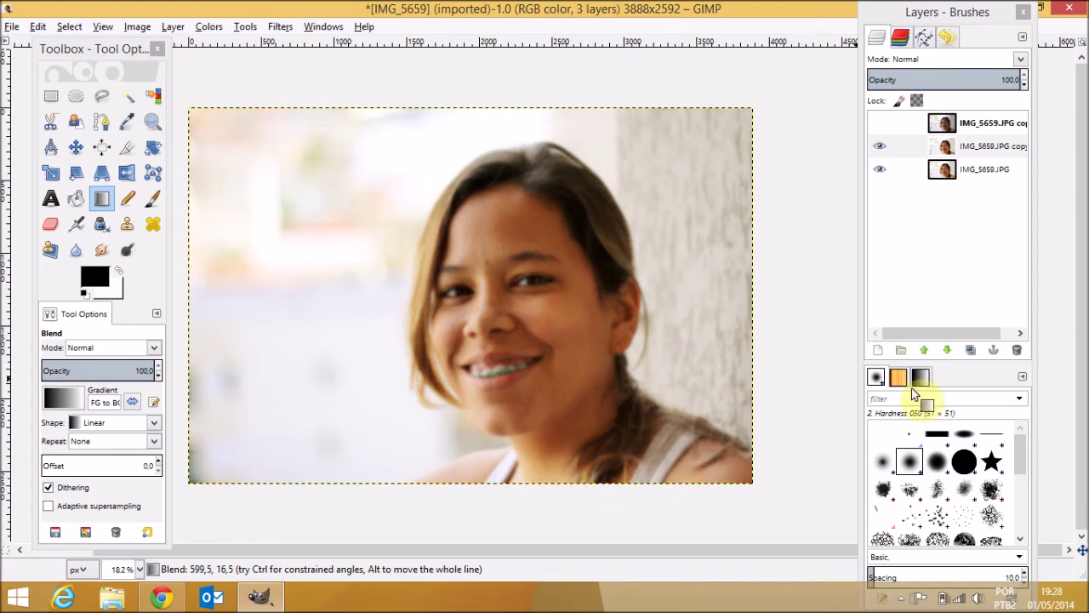
# Compare the blurred duplicate with the sharp base layer by toggling the duplicate's visibility, leaving it visible.
pyautogui.click(880, 148)
pyautogui.click(878, 150)
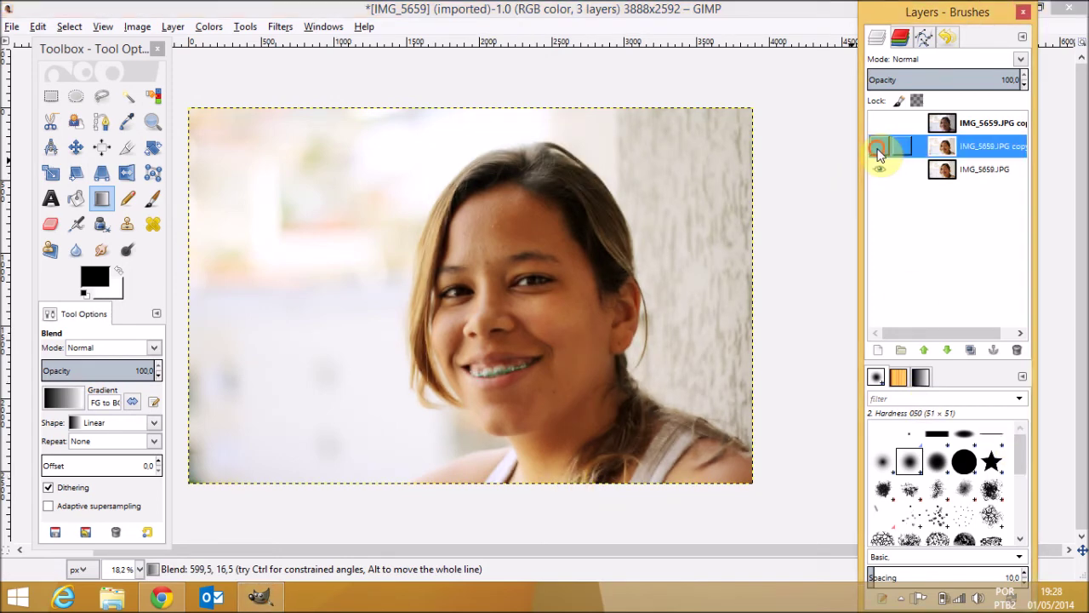
pyautogui.click(878, 150)
pyautogui.click(878, 150)
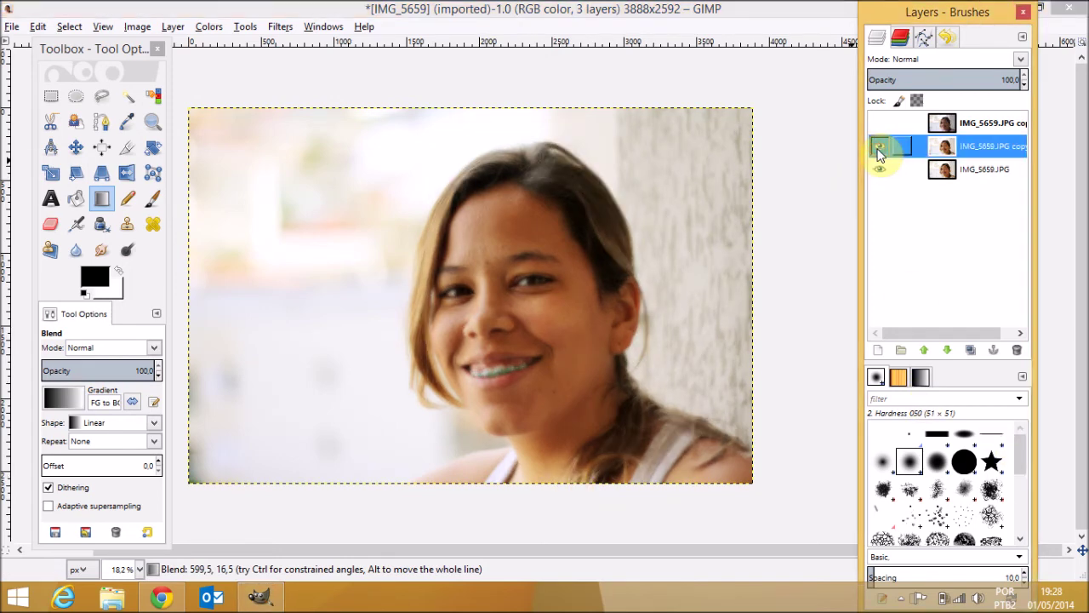
# Add a White (full opacity) layer mask to the blurred duplicate layer.
pyautogui.rightClick(994, 150)
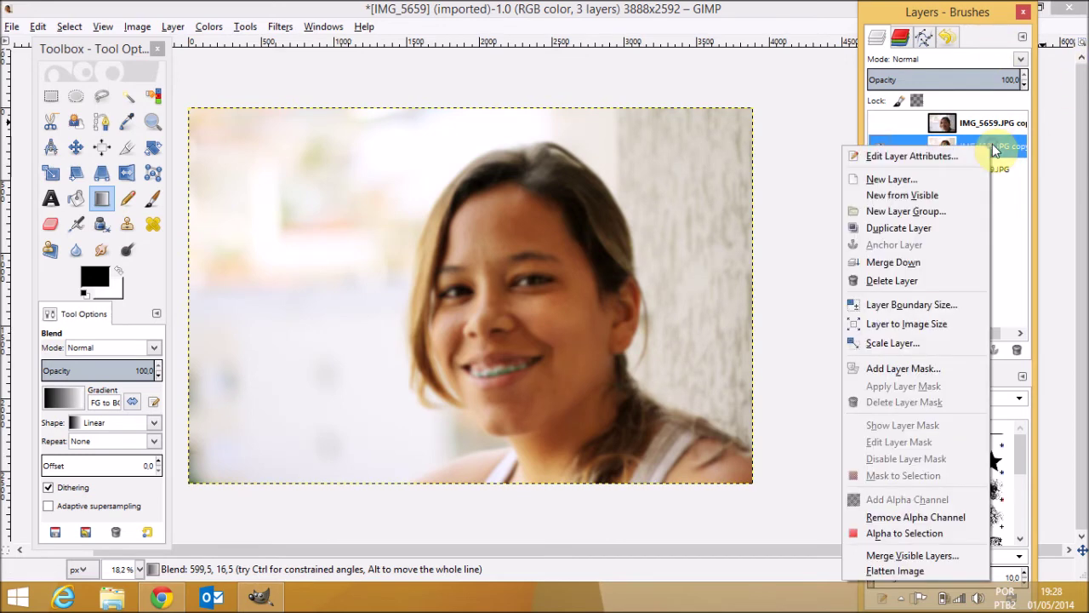
pyautogui.click(893, 369)
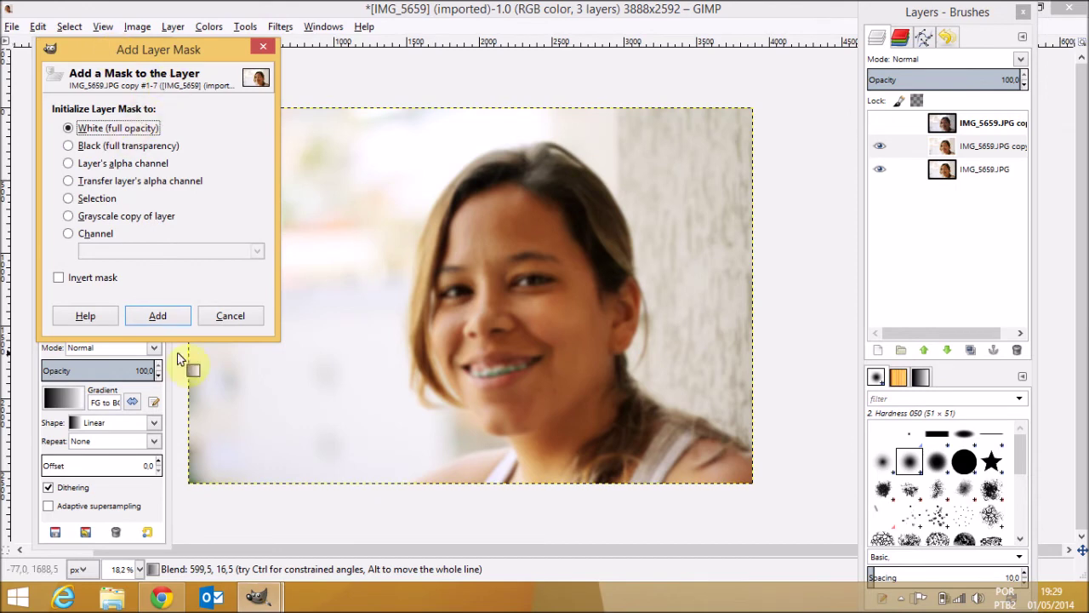
pyautogui.click(159, 317)
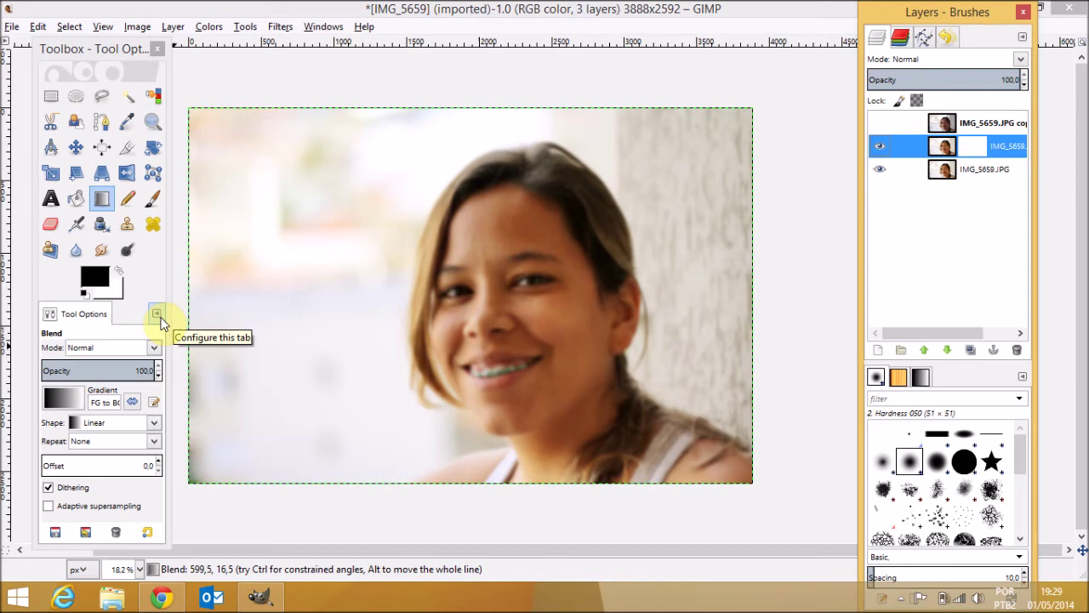
# Erase the eyes, nose and mouth on the blurred layer's mask with the Eraser at size 228.50 and black as the background color.
pyautogui.click(52, 225)
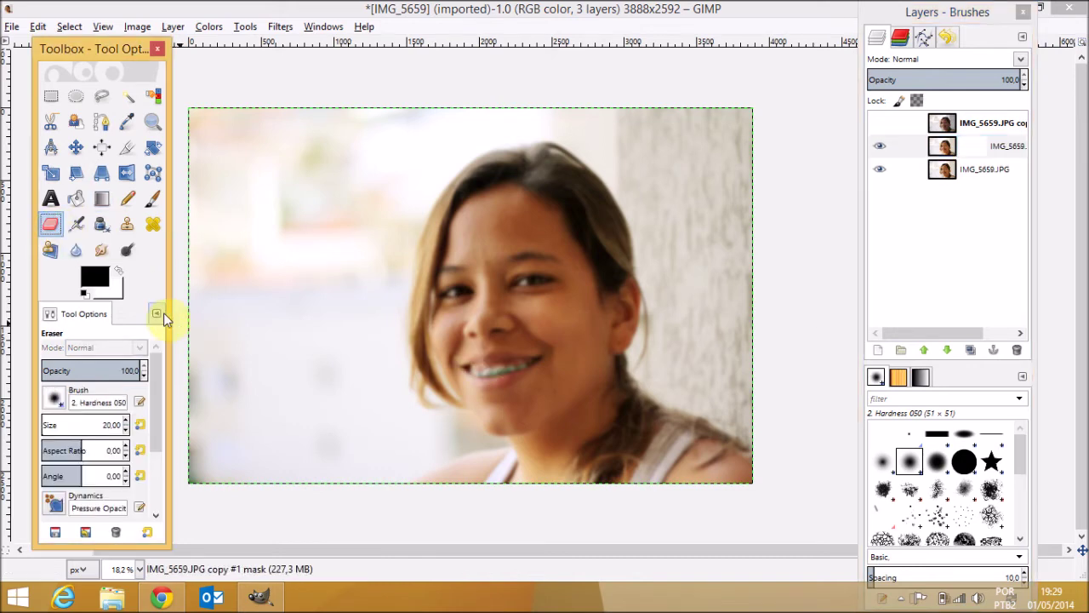
pyautogui.click(120, 269)
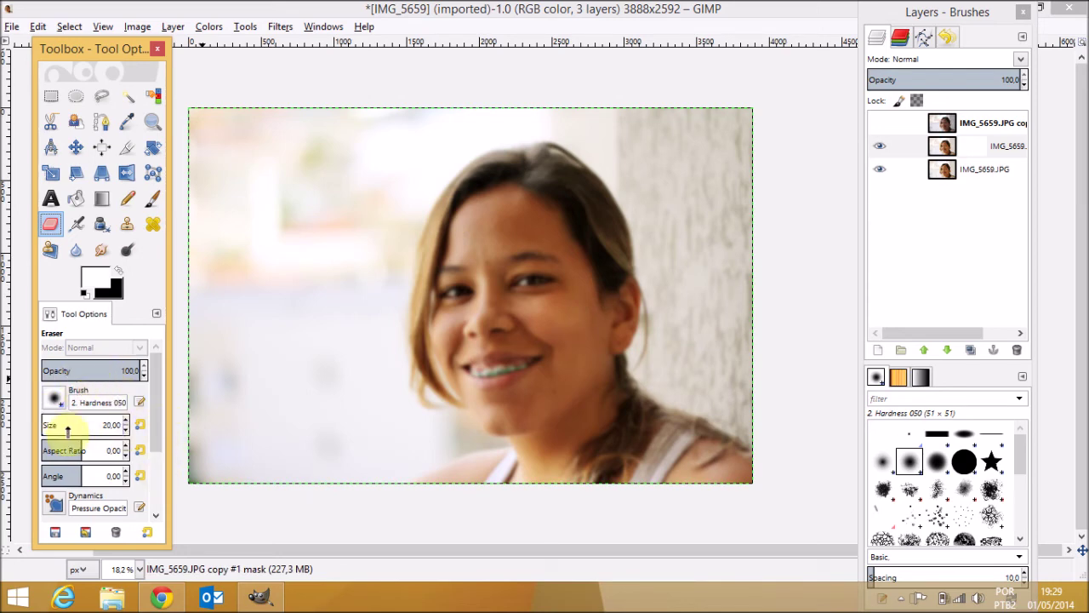
pyautogui.moveTo(61, 426); pyautogui.dragTo(48, 428)
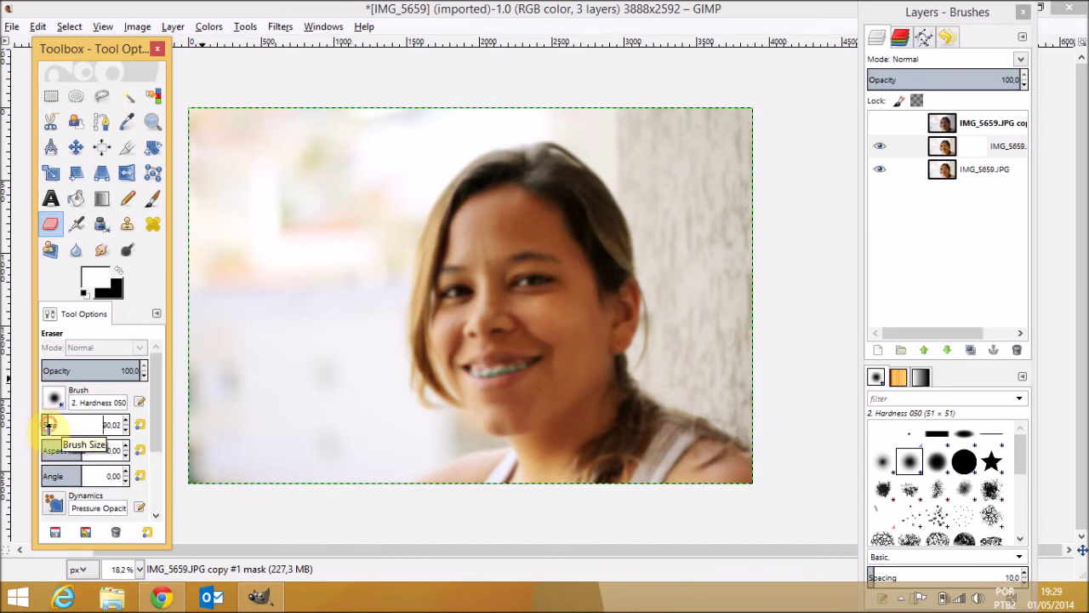
pyautogui.moveTo(53, 426)
pyautogui.mouseDown()
pyautogui.moveTo(89, 425)
pyautogui.moveTo(60, 423)
pyautogui.mouseUp()
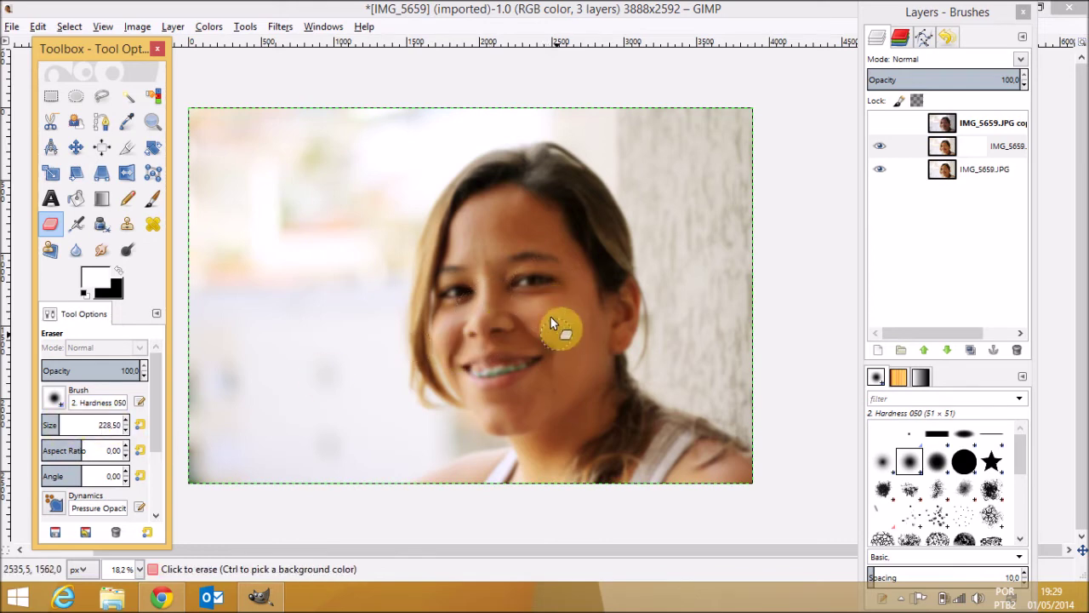
pyautogui.moveTo(559, 276)
pyautogui.mouseDown()
pyautogui.moveTo(500, 277)
pyautogui.moveTo(559, 280)
pyautogui.moveTo(508, 282)
pyautogui.mouseUp()
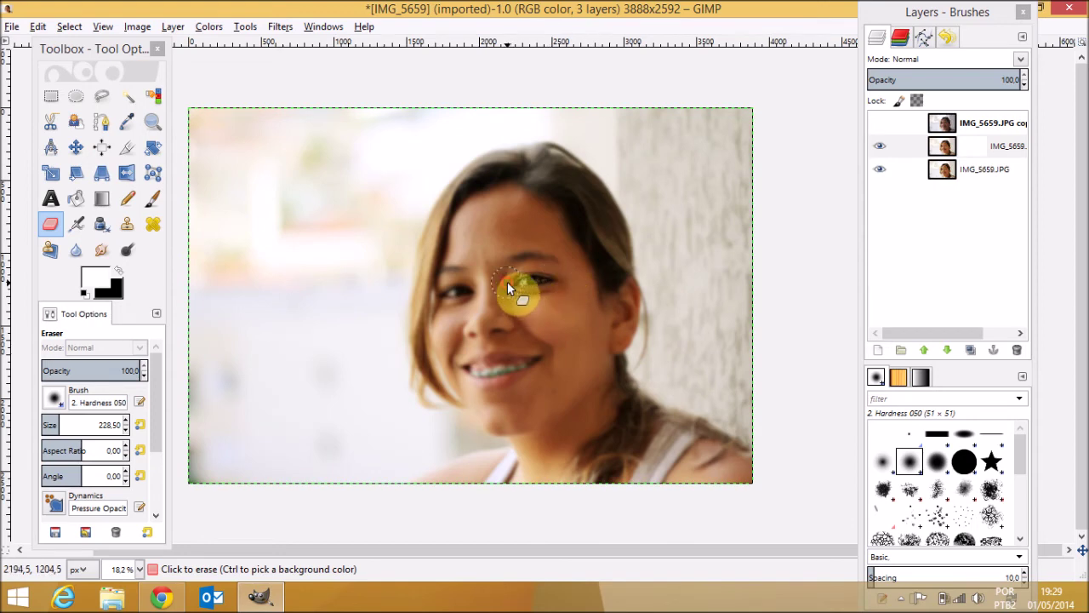
pyautogui.moveTo(437, 290)
pyautogui.mouseDown()
pyautogui.moveTo(480, 299)
pyautogui.moveTo(447, 294)
pyautogui.mouseUp()
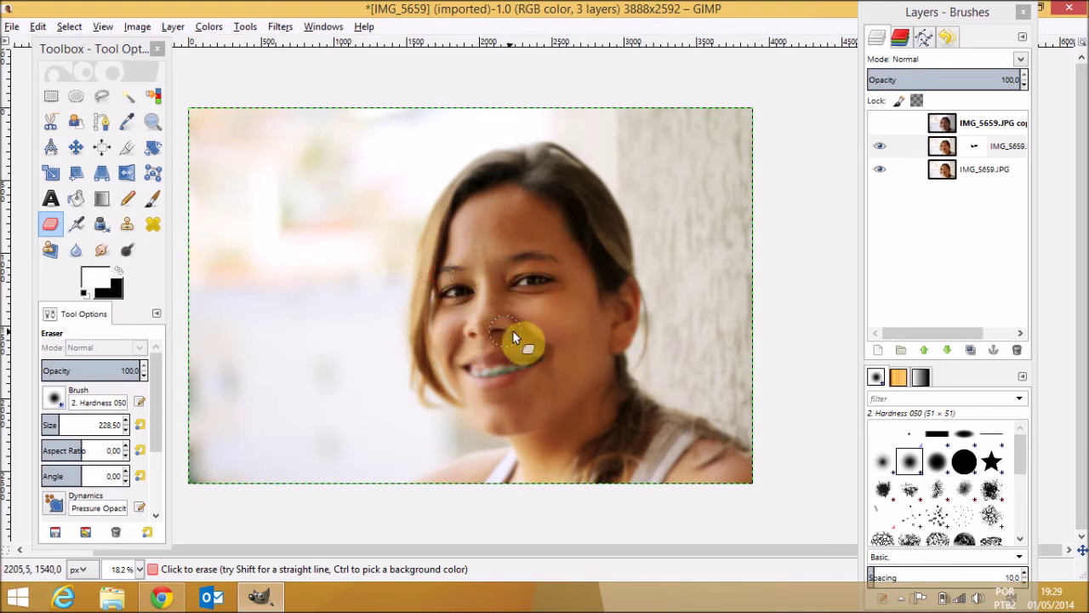
pyautogui.moveTo(501, 318)
pyautogui.mouseDown()
pyautogui.moveTo(476, 329)
pyautogui.moveTo(497, 327)
pyautogui.mouseUp()
pyautogui.moveTo(468, 373)
pyautogui.mouseDown()
pyautogui.moveTo(515, 377)
pyautogui.moveTo(531, 361)
pyautogui.moveTo(468, 373)
pyautogui.moveTo(506, 368)
pyautogui.mouseUp()
# Erase the ear, hair, shoulders and clothing on the blurred layer's mask, leaving the facial skin blurred.
pyautogui.moveTo(637, 293); pyautogui.dragTo(638, 332)
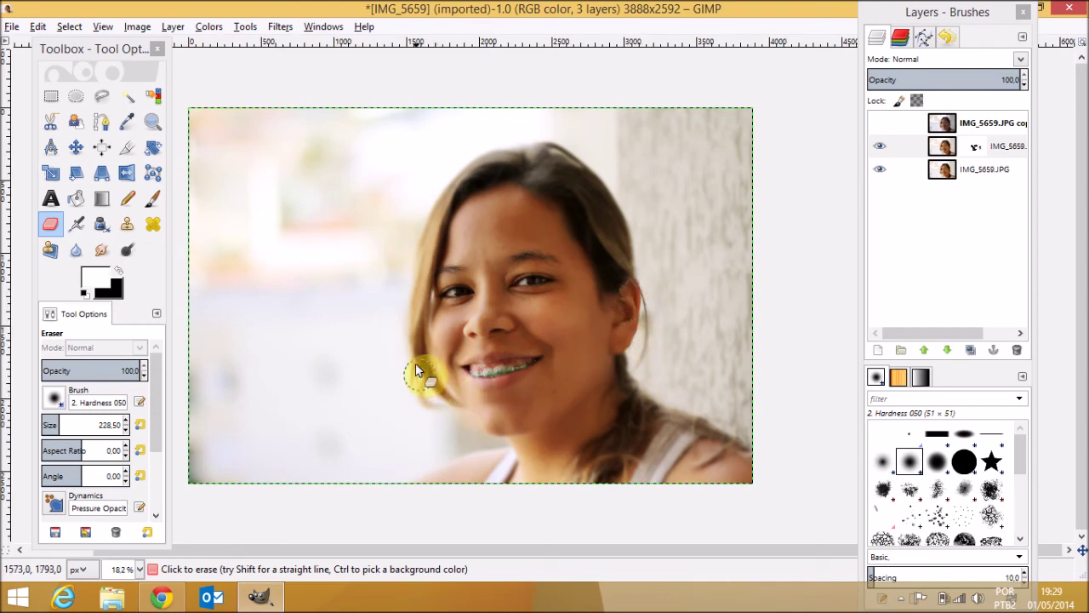
pyautogui.moveTo(412, 367); pyautogui.dragTo(437, 409)
pyautogui.moveTo(422, 336)
pyautogui.mouseDown()
pyautogui.moveTo(432, 242)
pyautogui.moveTo(464, 180)
pyautogui.mouseUp()
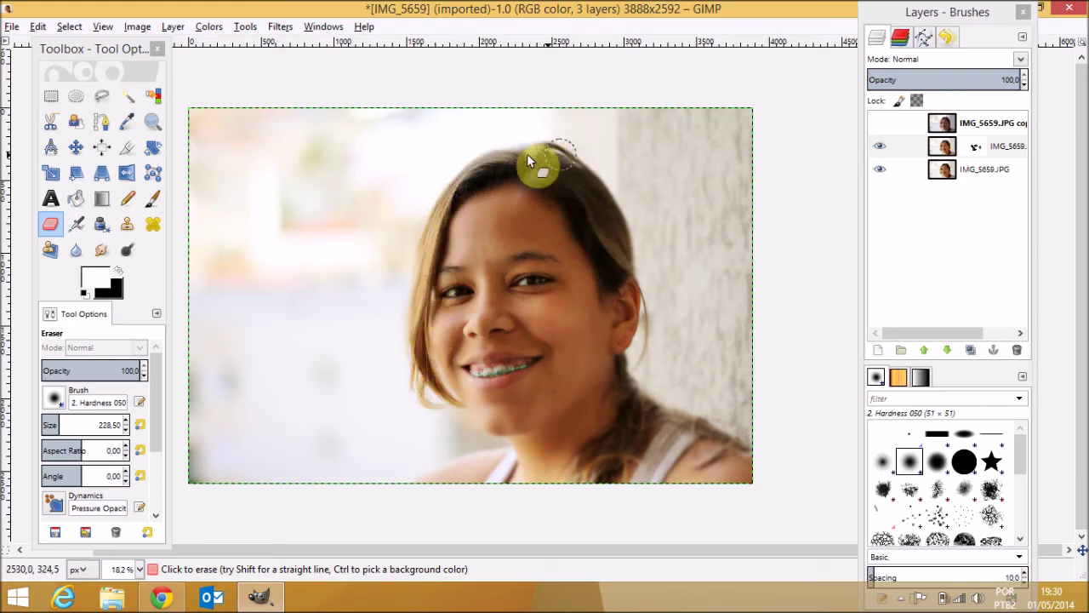
pyautogui.moveTo(597, 196)
pyautogui.mouseDown()
pyautogui.moveTo(623, 258)
pyautogui.moveTo(558, 195)
pyautogui.mouseUp()
pyautogui.click(976, 147)
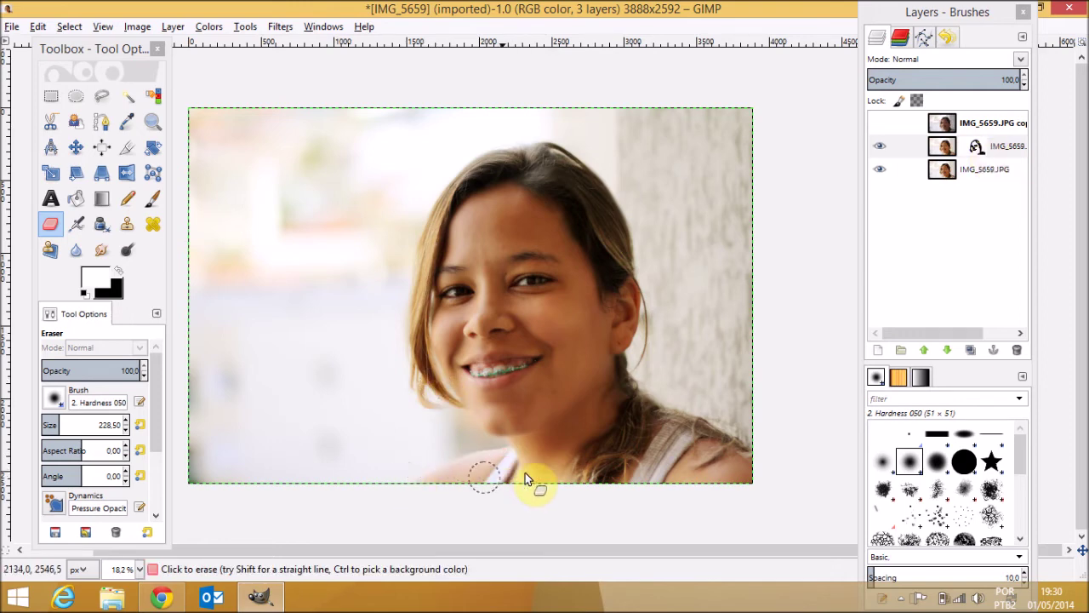
# Hide the base layer to check the mask's coverage, erase around the eye on the mask, and show the base layer again.
pyautogui.click(881, 169)
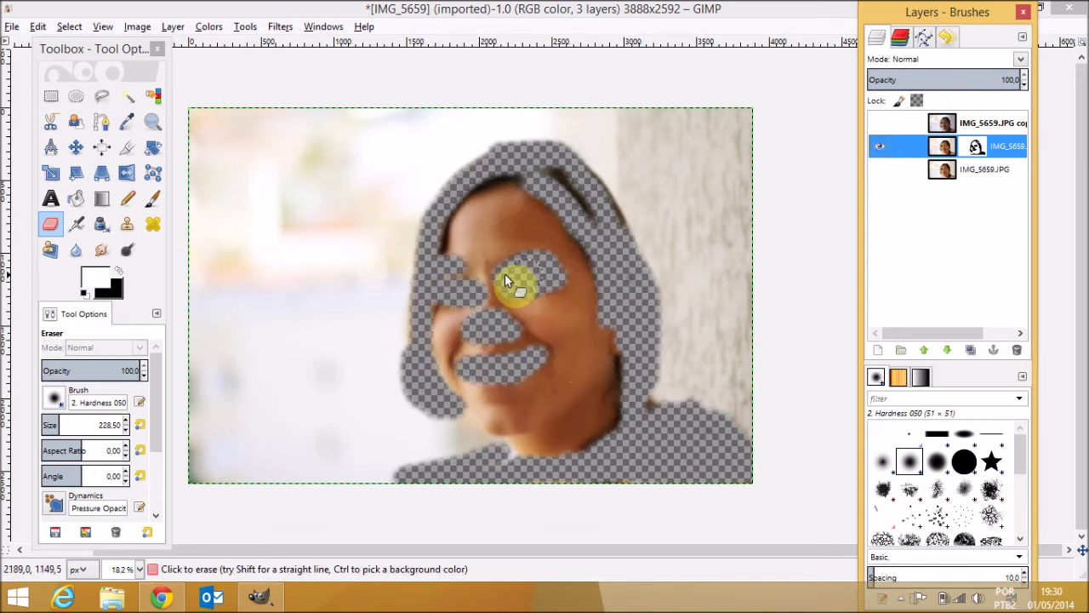
pyautogui.moveTo(539, 274); pyautogui.dragTo(494, 280)
pyautogui.click(880, 169)
# Compare the skin with and without the masked blur layer by toggling its visibility, leaving it visible.
pyautogui.click(880, 148)
pyautogui.click(881, 148)
pyautogui.click(881, 148)
pyautogui.click(881, 149)
pyautogui.click(881, 149)
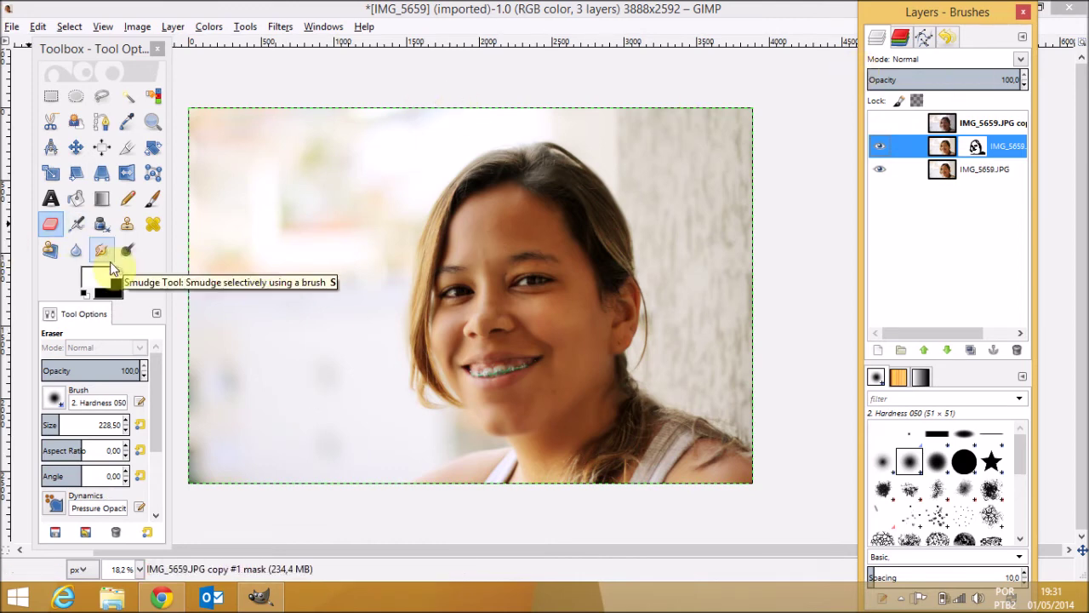
# Select a full-height rectangle over the background left of the head and fill it with black on the blurred layer's mask.
pyautogui.click(51, 96)
pyautogui.moveTo(185, 94); pyautogui.dragTo(390, 555)
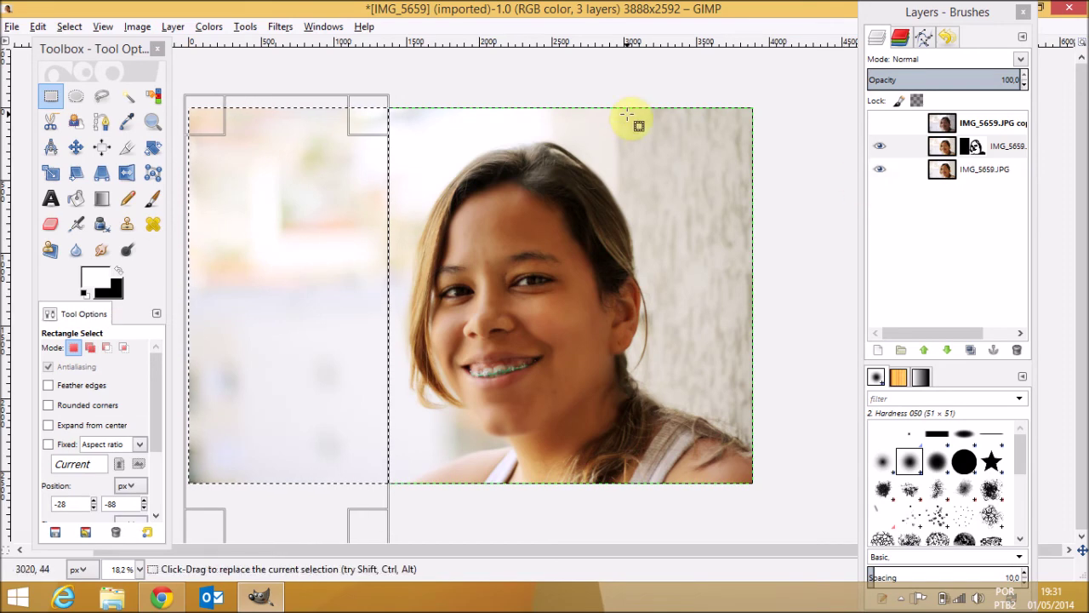
pyautogui.press('Return')
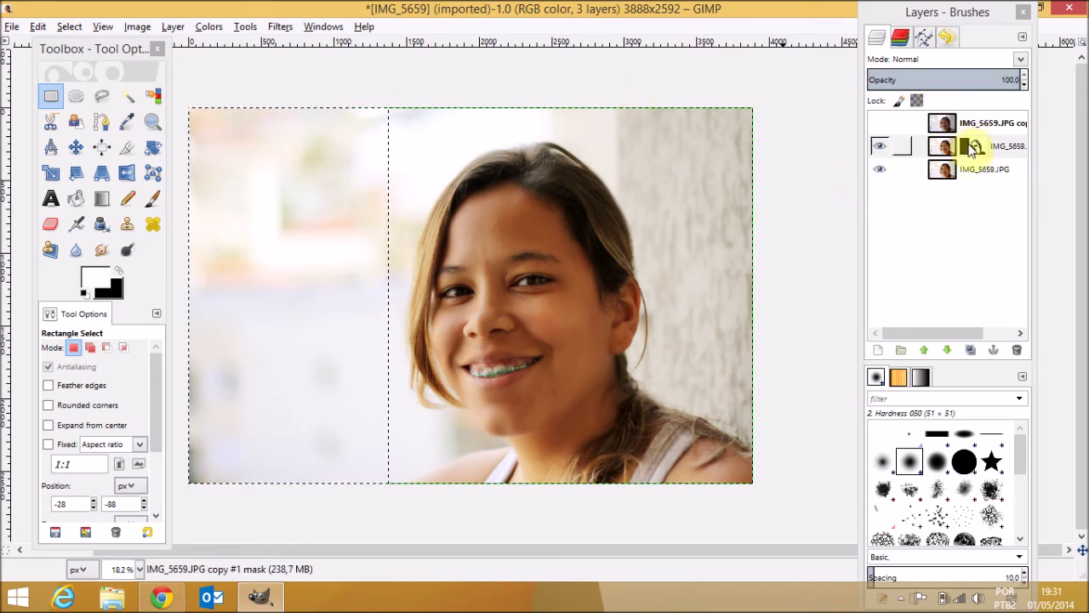
# With the base layer temporarily hidden, erase the remaining background around the face and hair on the blurred layer's mask.
pyautogui.click(880, 170)
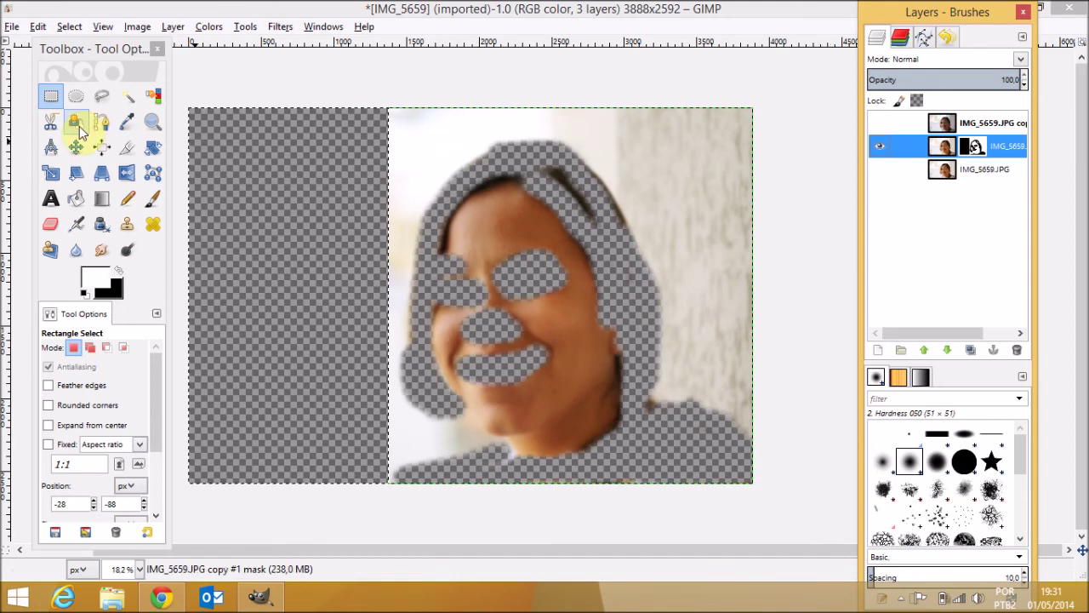
pyautogui.click(50, 223)
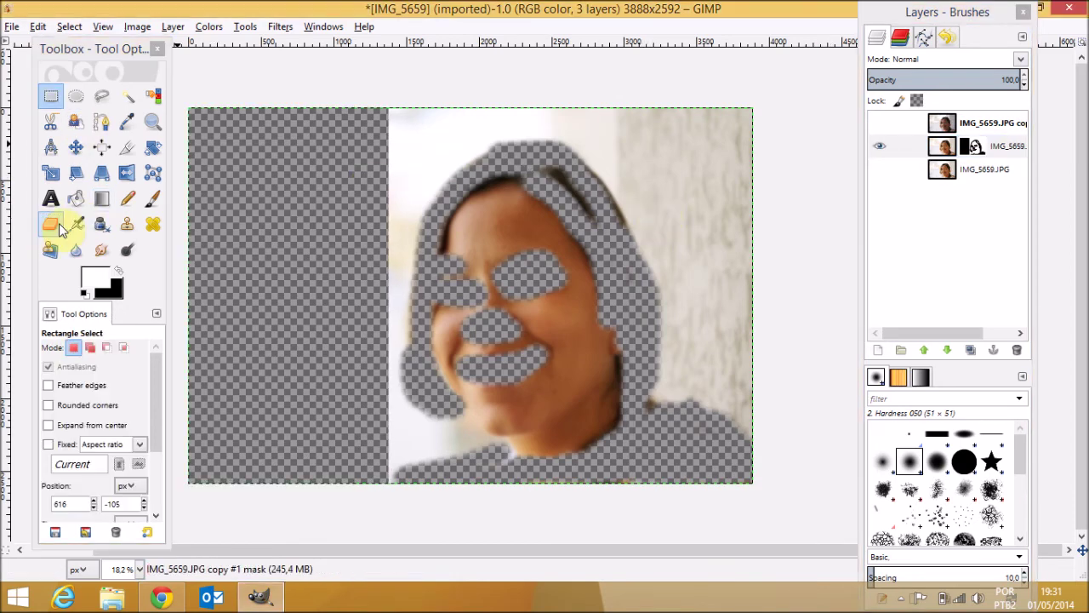
pyautogui.click(58, 226)
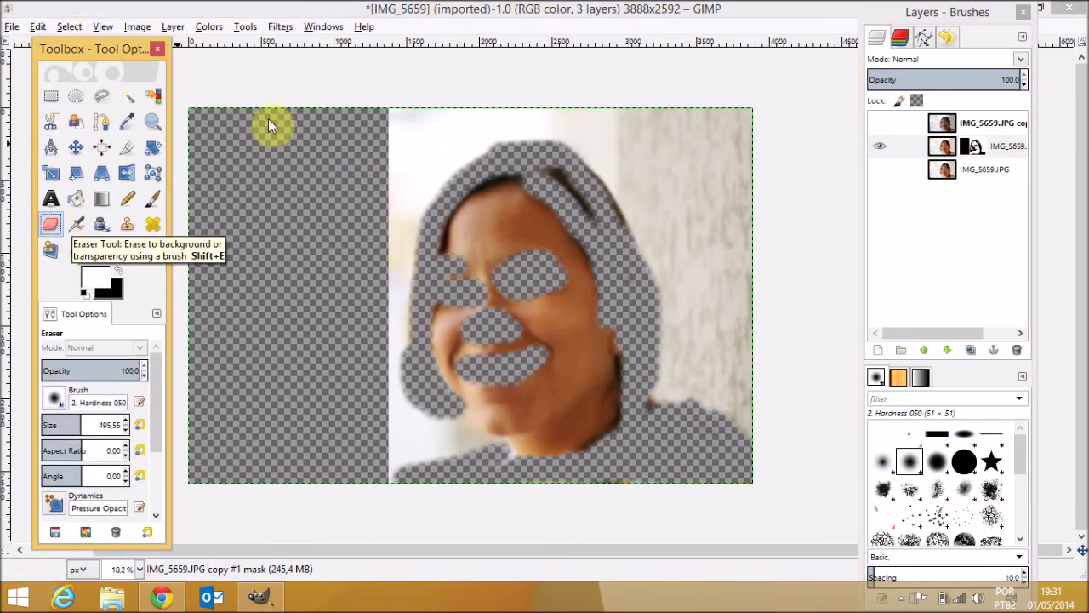
pyautogui.moveTo(458, 148)
pyautogui.mouseDown()
pyautogui.moveTo(400, 197)
pyautogui.moveTo(428, 189)
pyautogui.mouseUp()
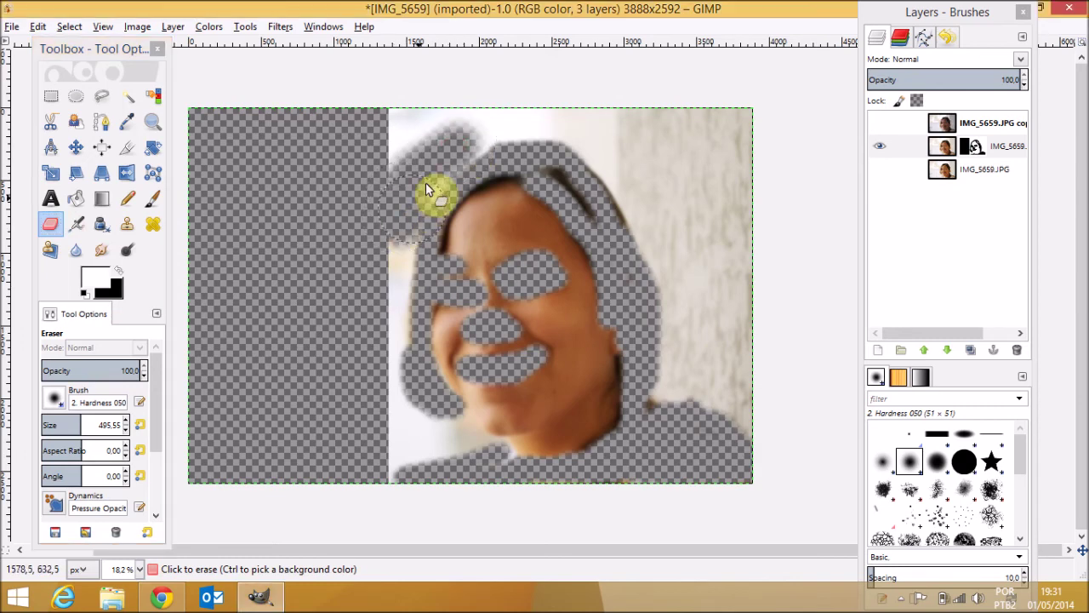
pyautogui.moveTo(393, 134)
pyautogui.mouseDown()
pyautogui.moveTo(421, 128)
pyautogui.moveTo(401, 192)
pyautogui.moveTo(458, 140)
pyautogui.moveTo(615, 128)
pyautogui.moveTo(488, 152)
pyautogui.moveTo(728, 126)
pyautogui.moveTo(765, 229)
pyautogui.moveTo(750, 192)
pyautogui.moveTo(750, 132)
pyautogui.moveTo(742, 480)
pyautogui.moveTo(568, 182)
pyautogui.moveTo(623, 238)
pyautogui.moveTo(604, 111)
pyautogui.moveTo(626, 223)
pyautogui.moveTo(637, 144)
pyautogui.moveTo(664, 153)
pyautogui.moveTo(602, 109)
pyautogui.moveTo(601, 142)
pyautogui.moveTo(622, 196)
pyautogui.moveTo(751, 365)
pyautogui.moveTo(722, 405)
pyautogui.moveTo(727, 231)
pyautogui.moveTo(712, 169)
pyautogui.moveTo(788, 455)
pyautogui.mouseUp()
pyautogui.moveTo(372, 215)
pyautogui.mouseDown()
pyautogui.moveTo(386, 238)
pyautogui.moveTo(384, 404)
pyautogui.moveTo(398, 482)
pyautogui.moveTo(405, 372)
pyautogui.mouseUp()
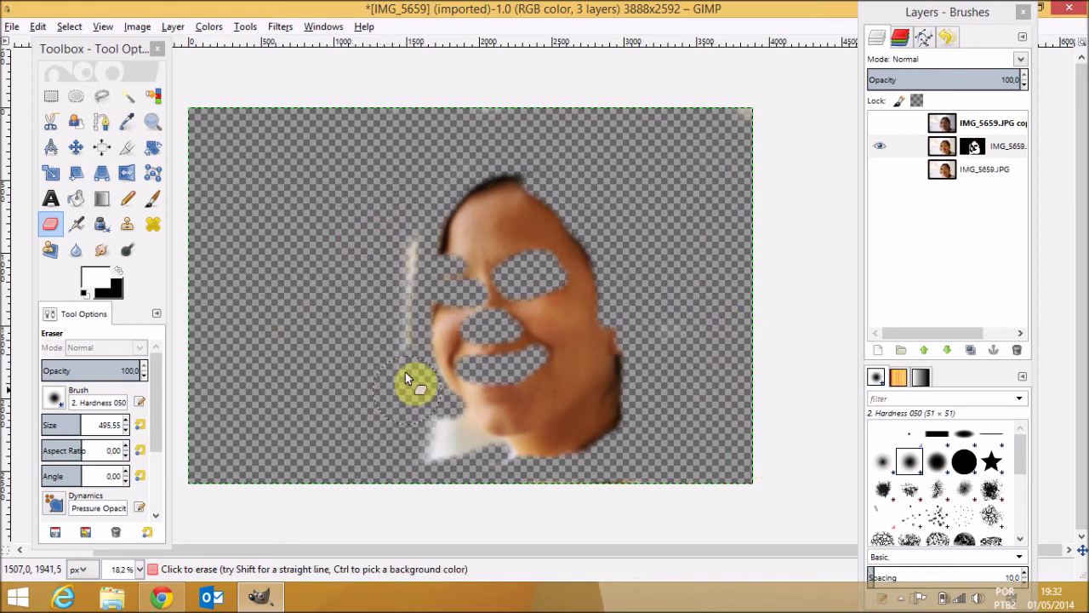
pyautogui.moveTo(399, 312); pyautogui.dragTo(407, 206)
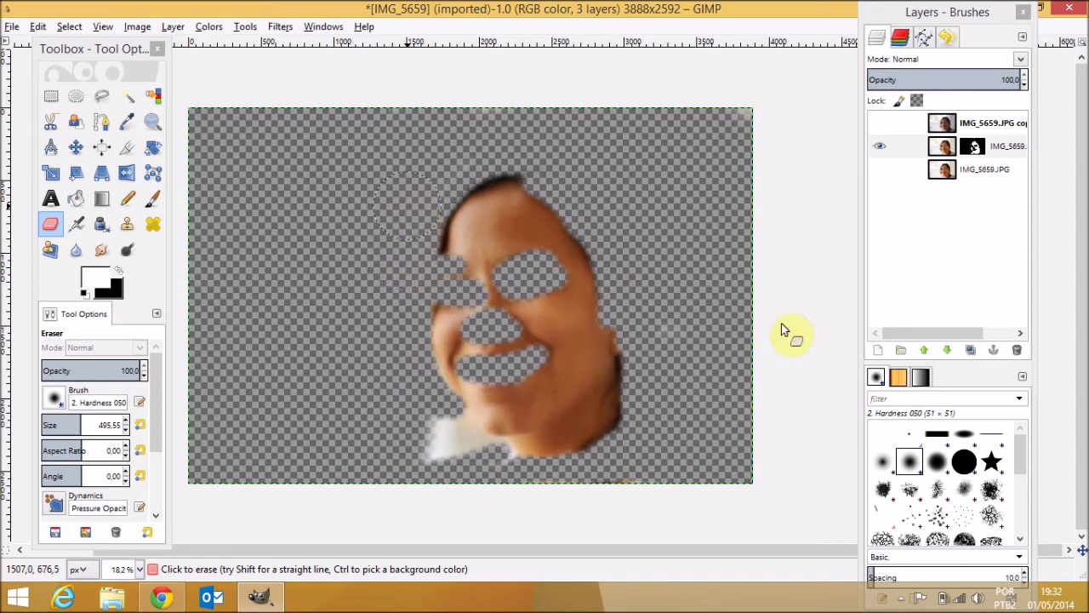
pyautogui.click(881, 169)
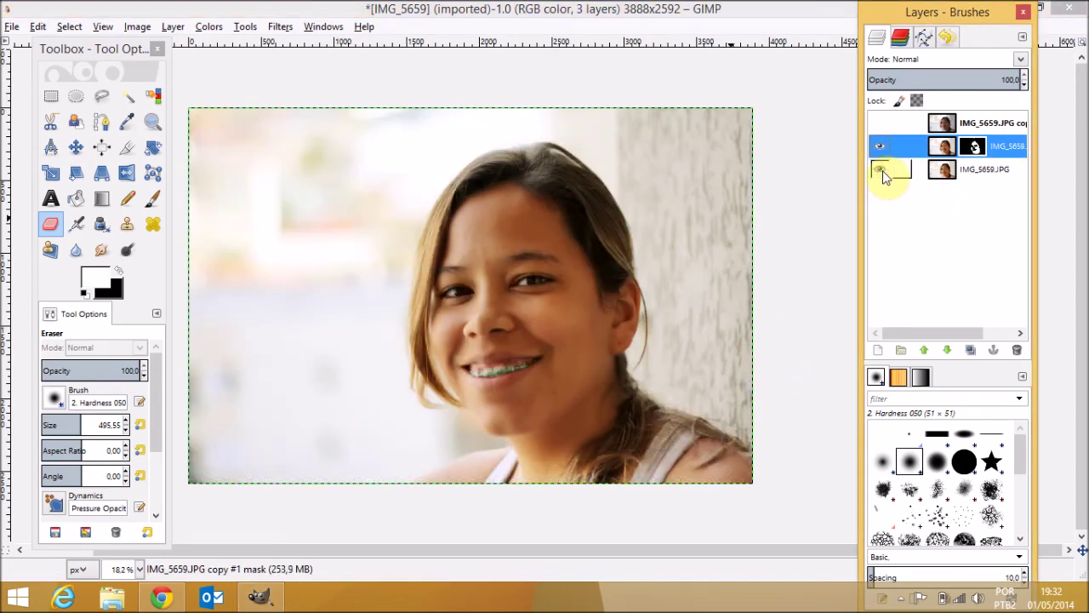
# Compare the portrait with and without the cleaned-up blur layer by toggling its visibility, leaving it visible.
pyautogui.click(880, 146)
pyautogui.click(880, 146)
pyautogui.click(880, 147)
pyautogui.click(880, 148)
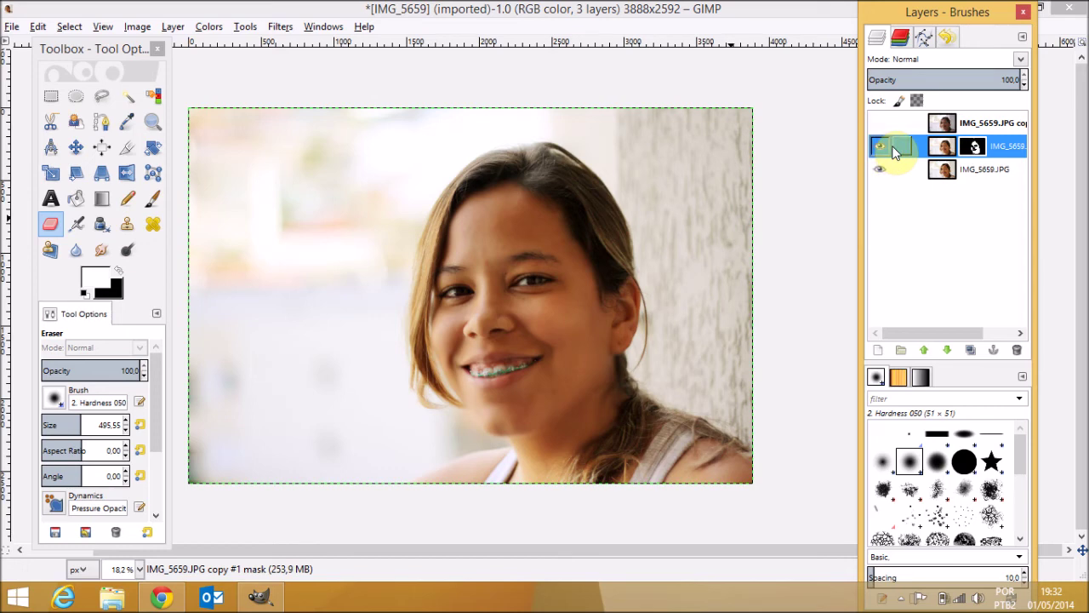
# Set the blurred layer's opacity to 88 and apply its layer mask.
pyautogui.moveTo(1009, 79)
pyautogui.mouseDown()
pyautogui.moveTo(865, 80)
pyautogui.moveTo(1016, 80)
pyautogui.moveTo(866, 80)
pyautogui.moveTo(992, 91)
pyautogui.mouseUp()
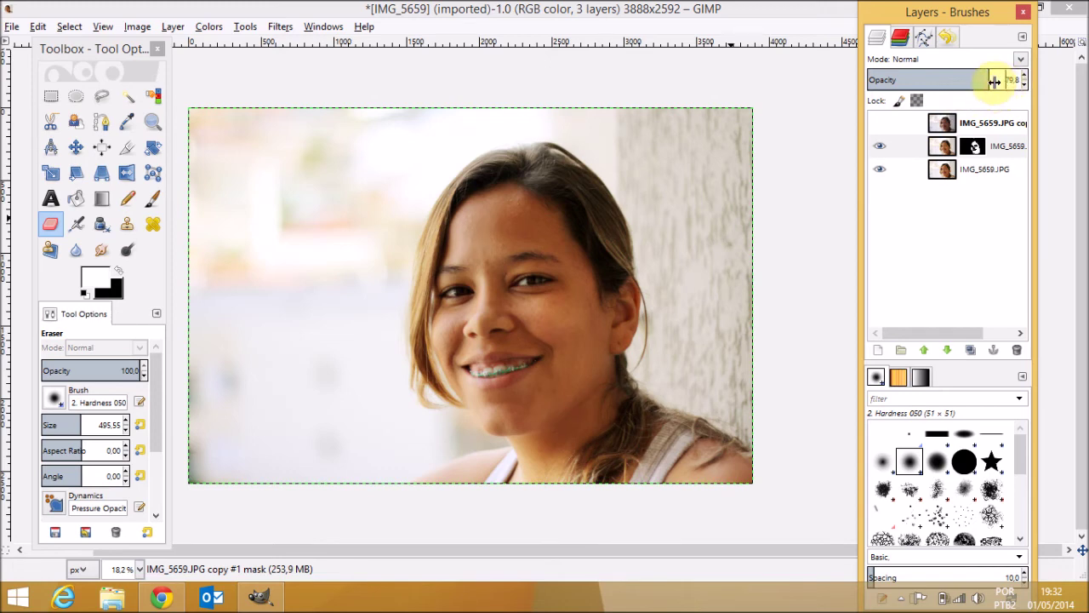
pyautogui.moveTo(992, 79); pyautogui.dragTo(1003, 79)
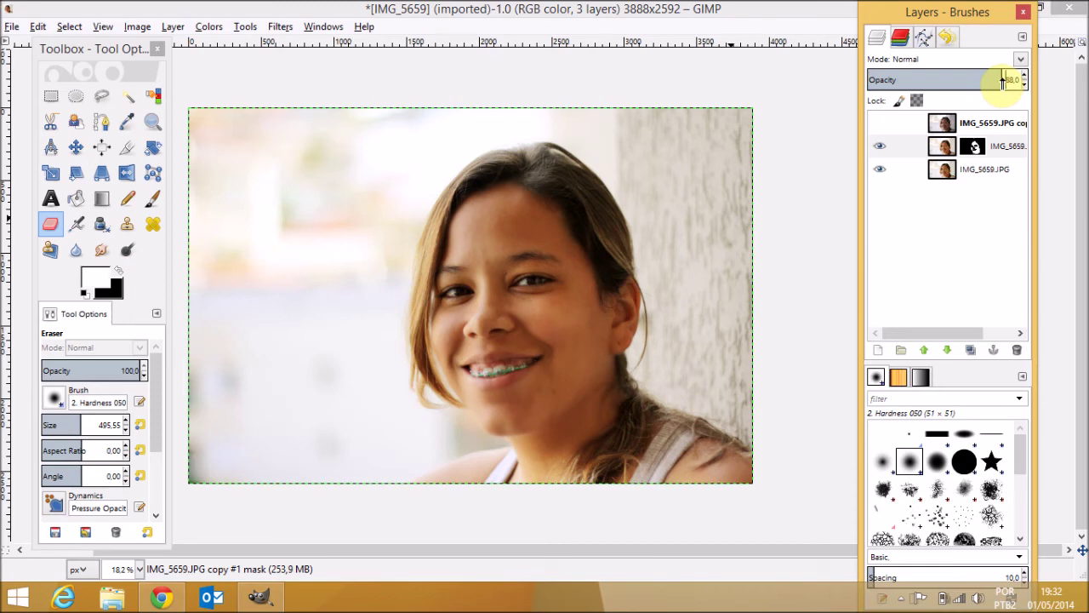
pyautogui.rightClick(974, 147)
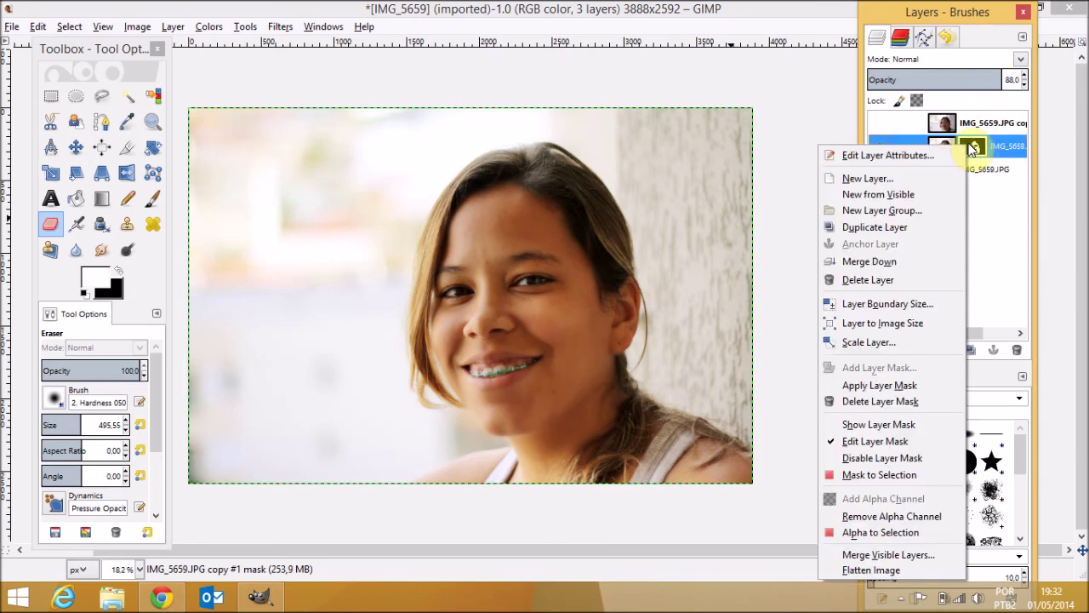
pyautogui.click(857, 380)
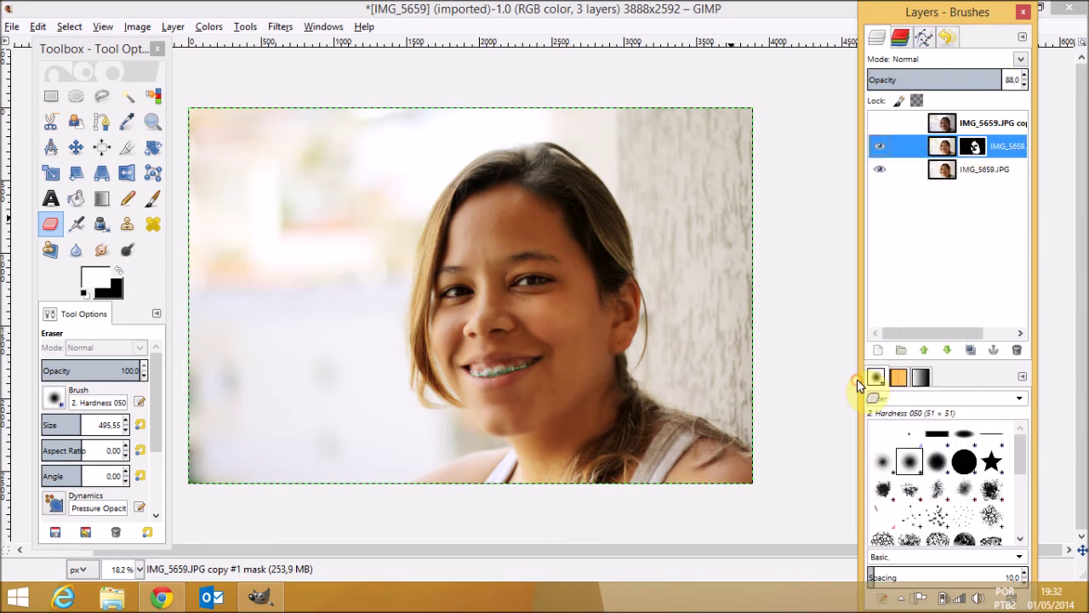
pyautogui.rightClick(960, 145)
pyautogui.click(985, 175)
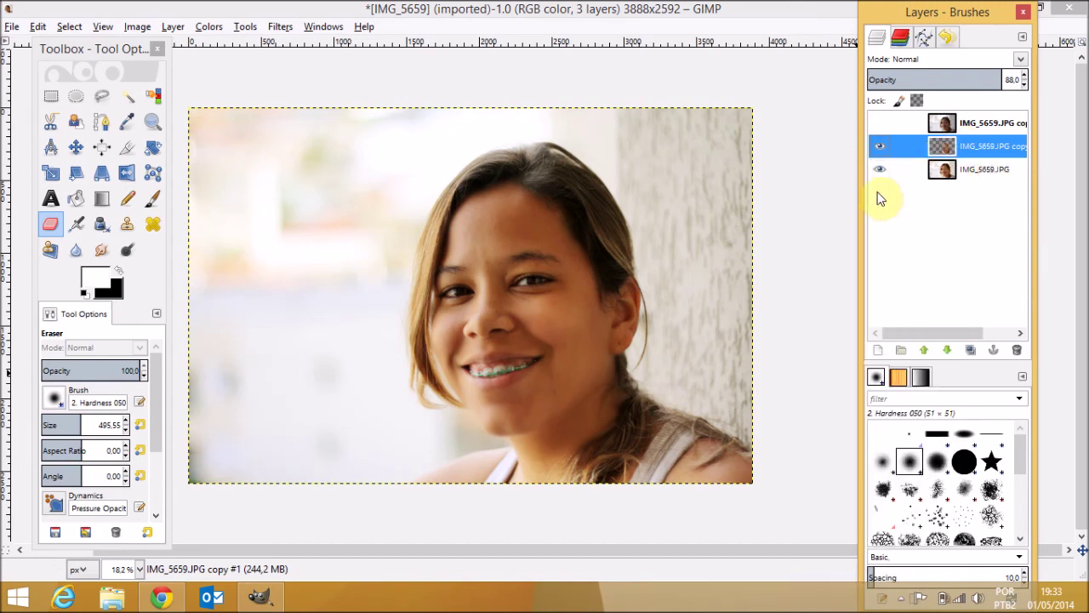
# Check the blurred skin layer on its own with the base layer hidden, and merge it down into the base layer.
pyautogui.click(879, 168)
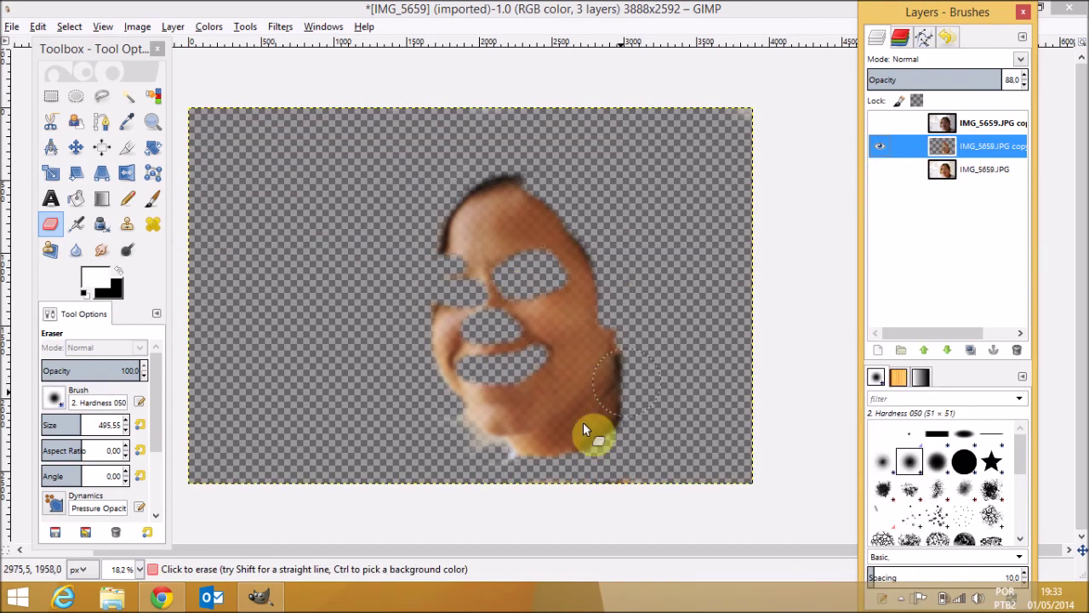
pyautogui.click(879, 170)
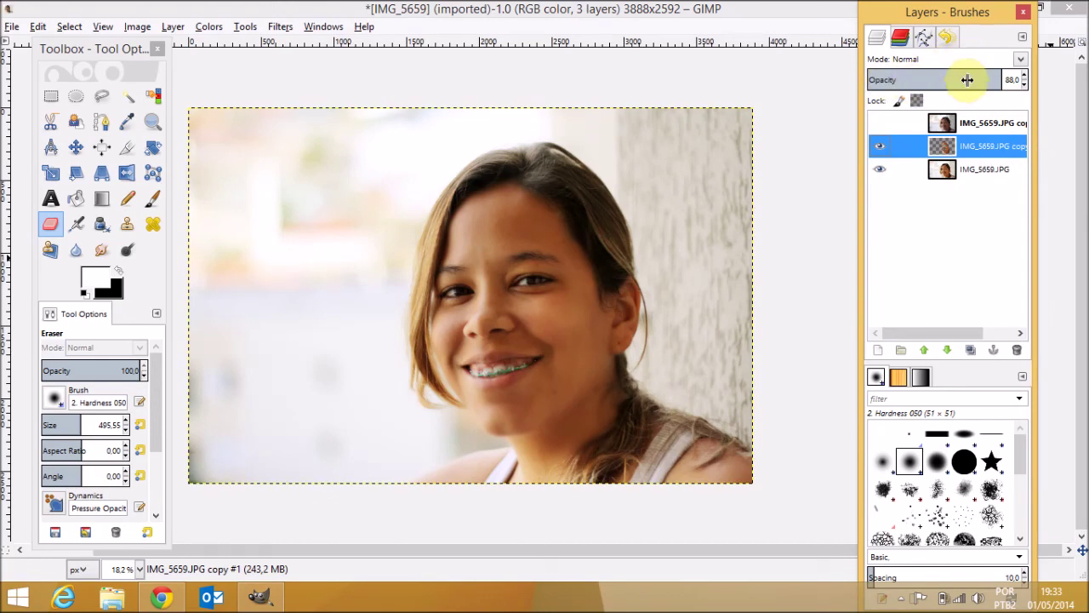
pyautogui.rightClick(973, 150)
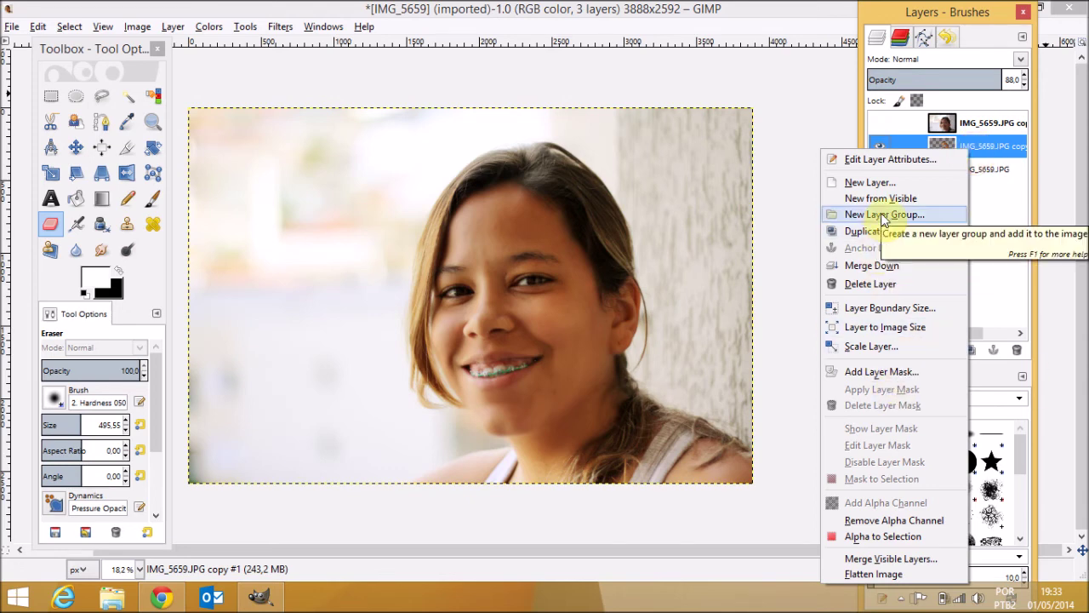
pyautogui.click(873, 265)
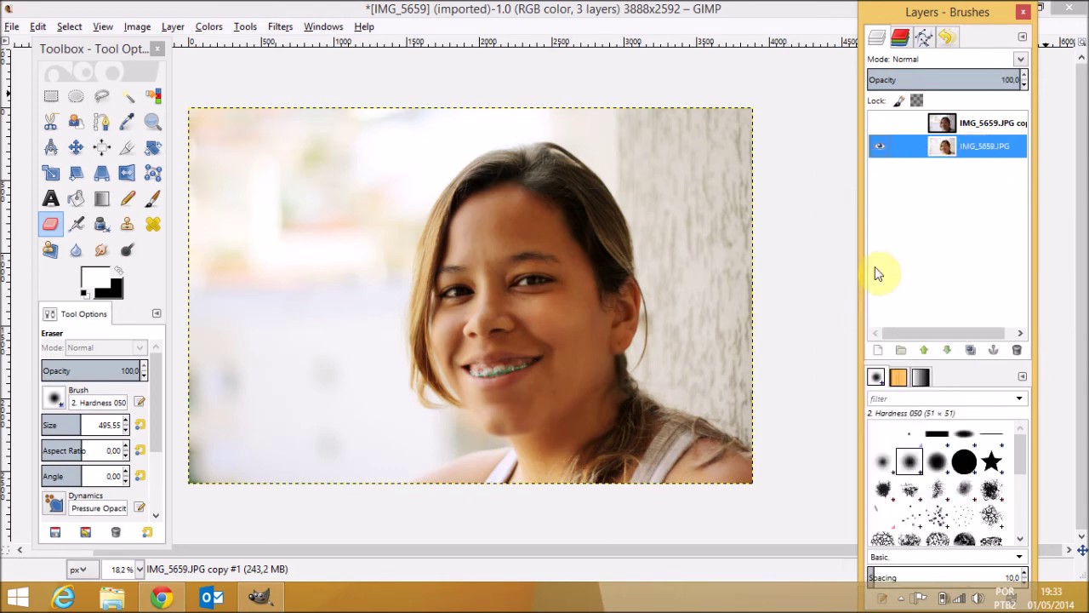
# Compare the retouched portrait with the unretouched original by toggling the top copy layer's visibility, leaving the copy hidden.
pyautogui.click(878, 124)
pyautogui.click(876, 125)
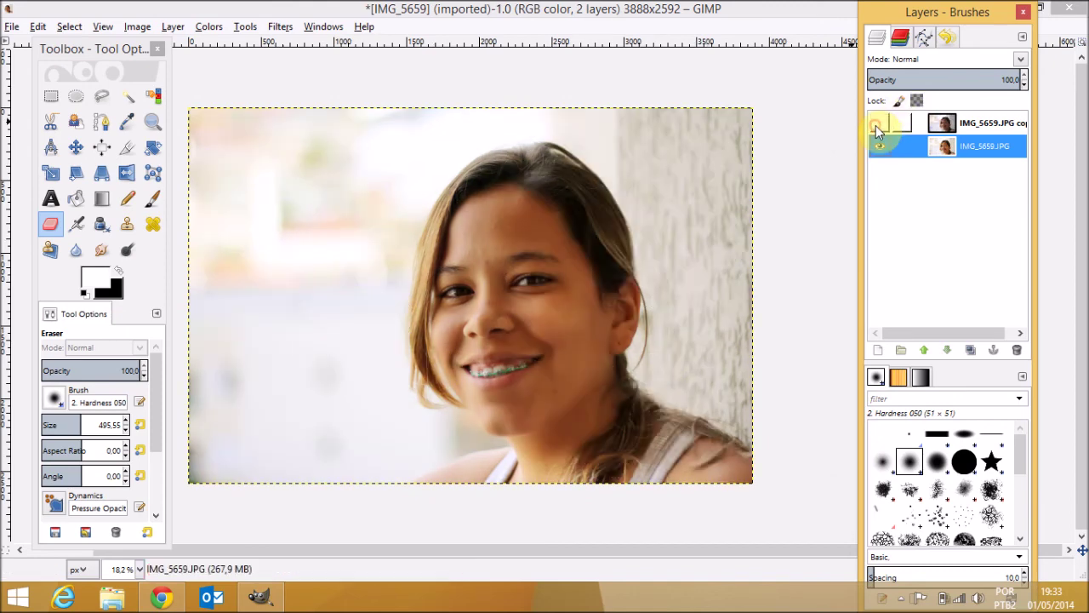
pyautogui.click(875, 125)
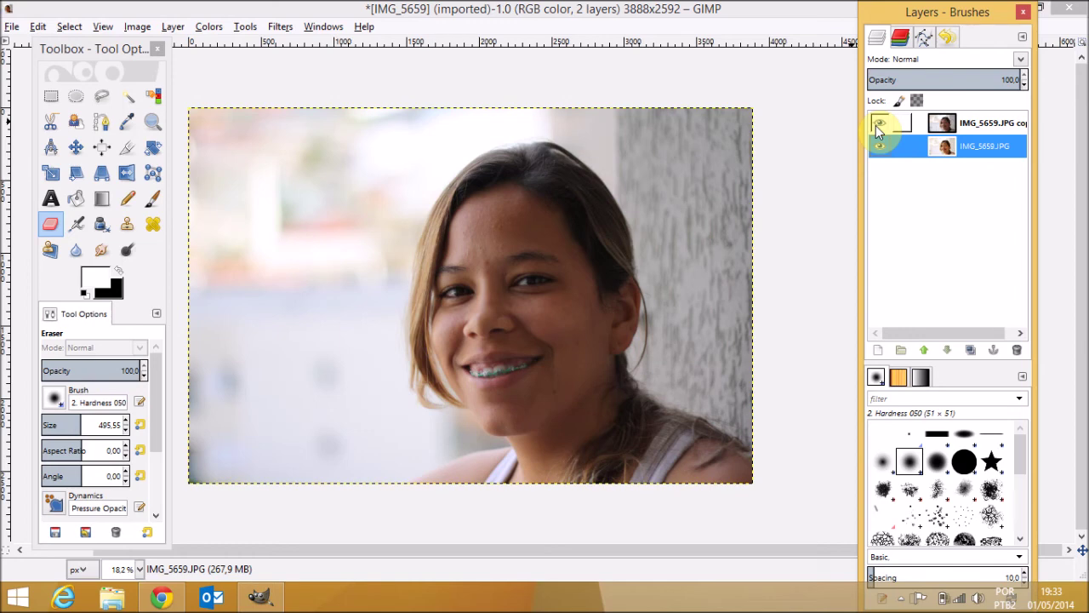
pyautogui.click(876, 126)
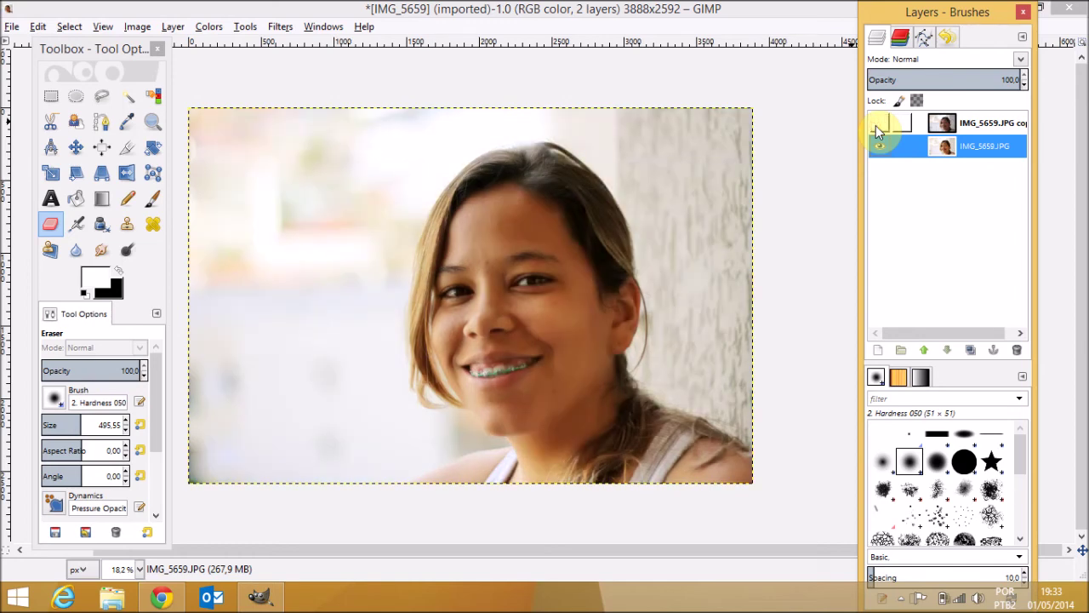
pyautogui.click(876, 125)
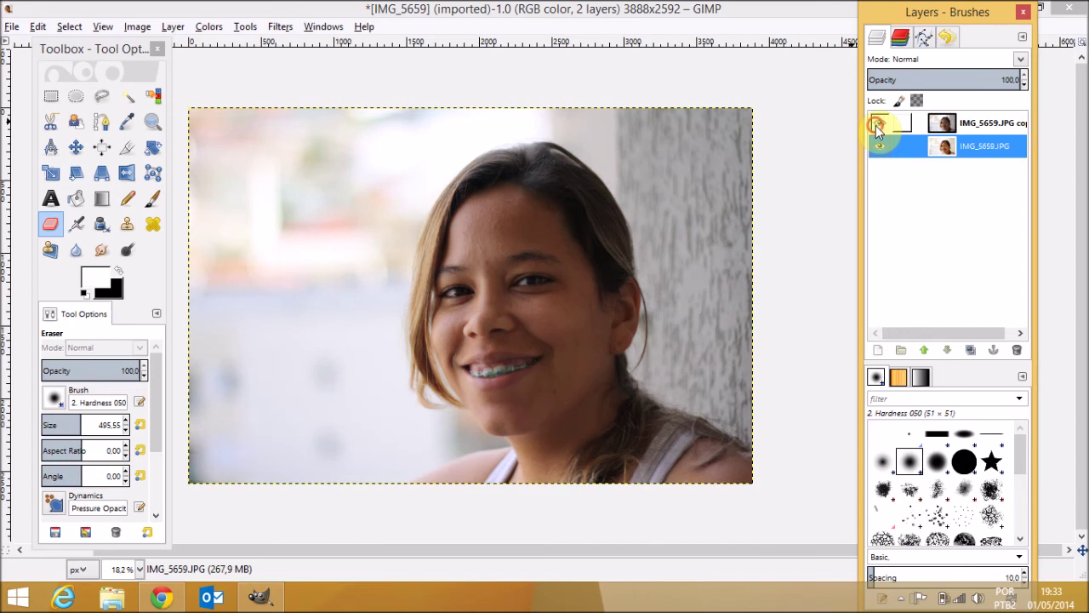
pyautogui.click(875, 125)
pyautogui.click(875, 125)
pyautogui.click(876, 125)
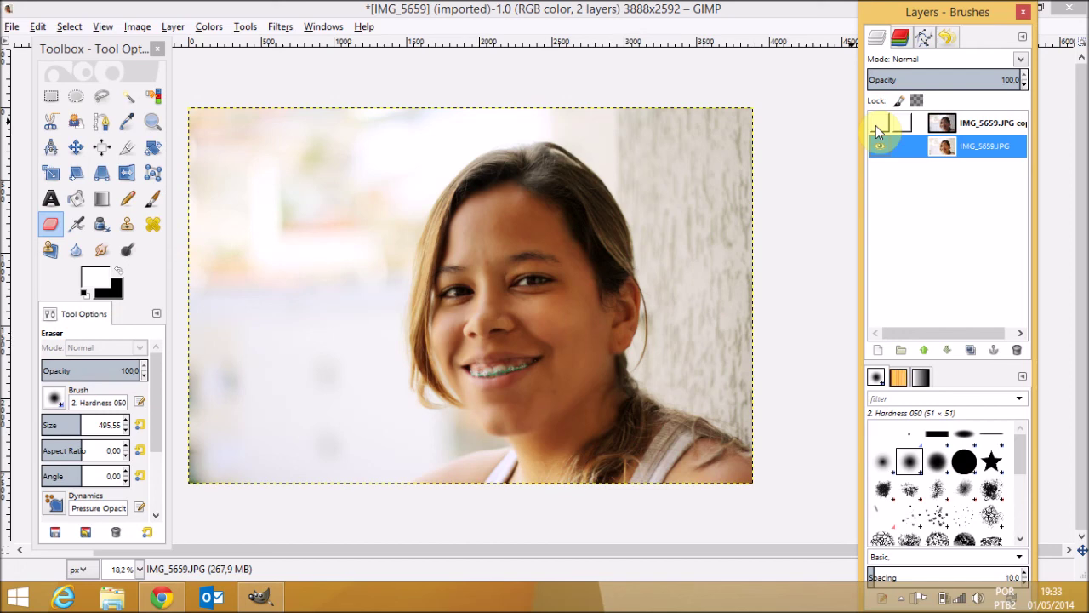
pyautogui.click(157, 146)
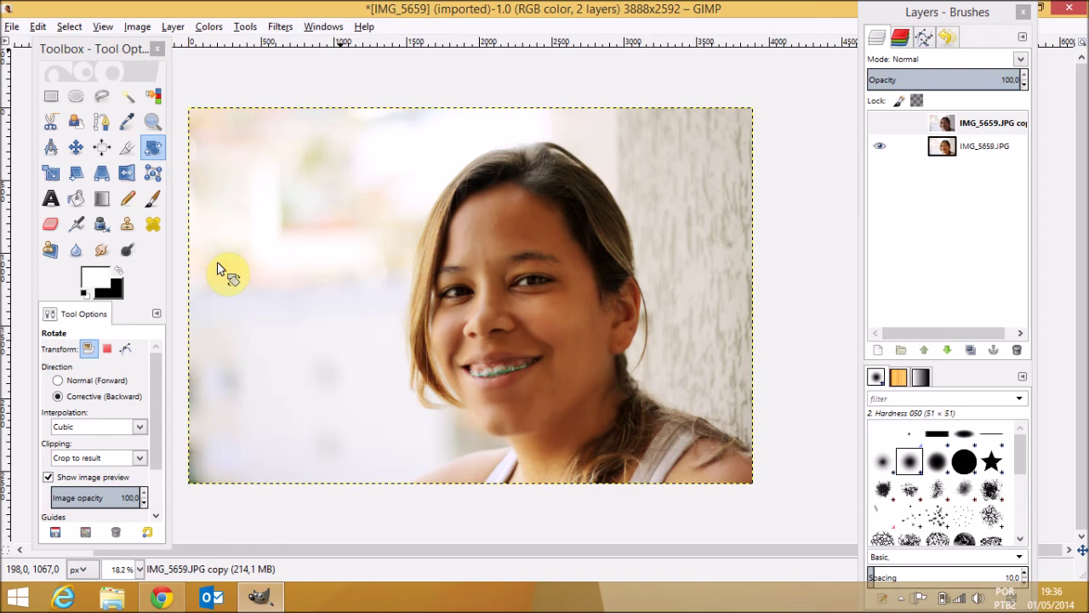
pyautogui.click(880, 124)
pyautogui.click(880, 125)
pyautogui.click(880, 125)
pyautogui.click(880, 126)
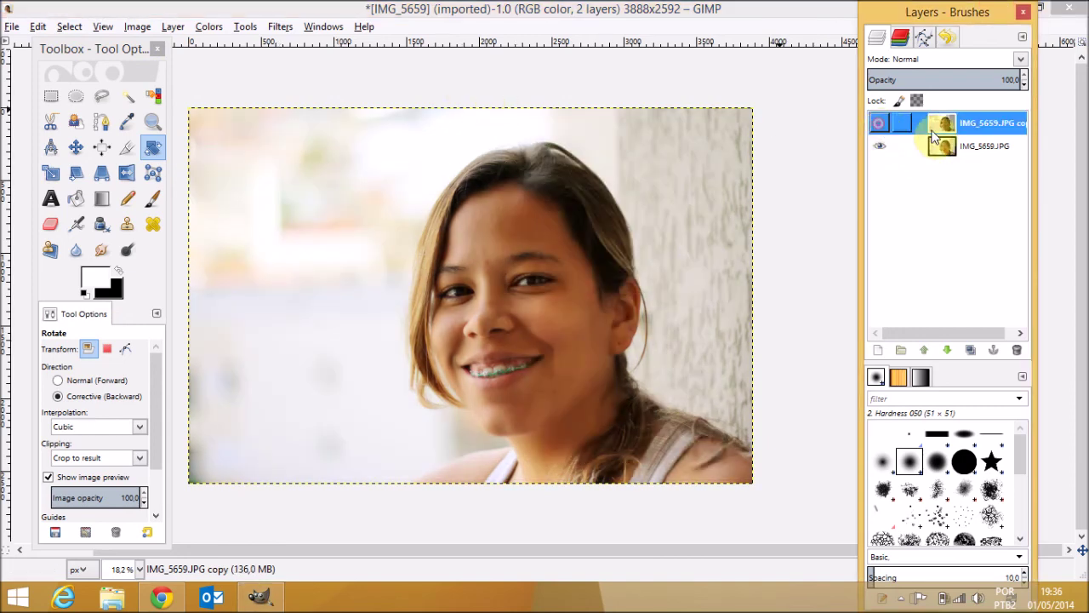
# Delete the hidden unretouched copy layer, keeping only the retouched IMG_5659.JPG layer.
pyautogui.click(996, 125)
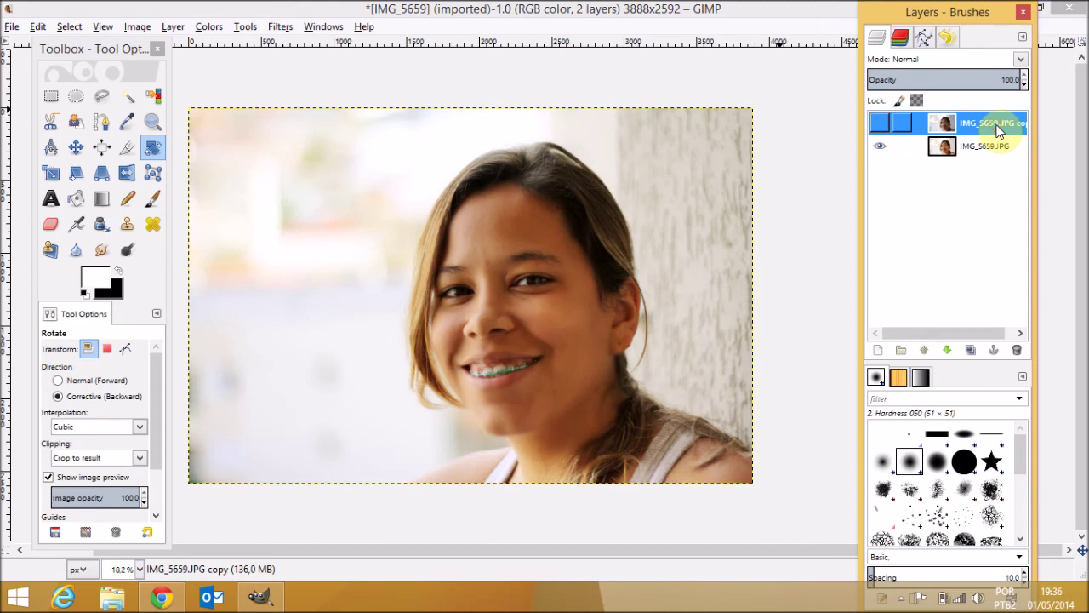
pyautogui.press('Delete')
pyautogui.rightClick(998, 128)
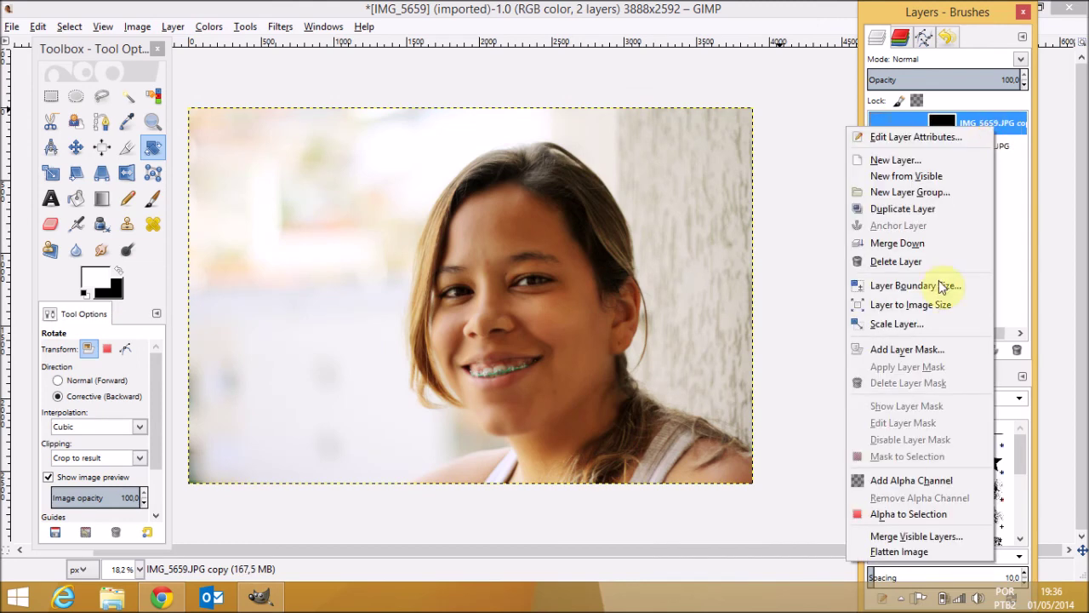
pyautogui.click(900, 261)
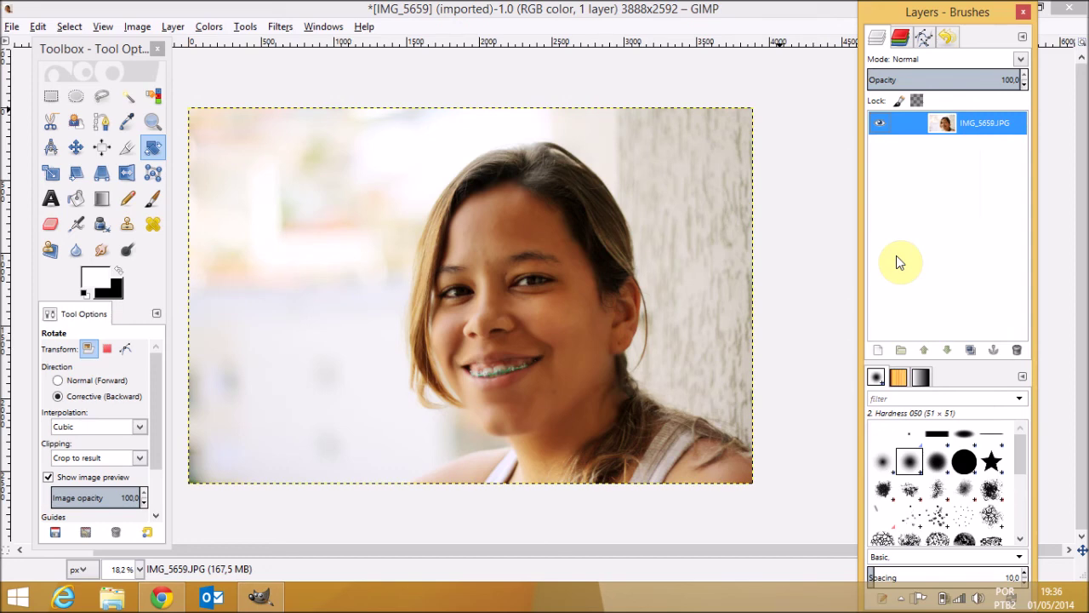
# Try a strong corrective rotation of the portrait with Crop to result clipping, and undo it.
pyautogui.click(162, 144)
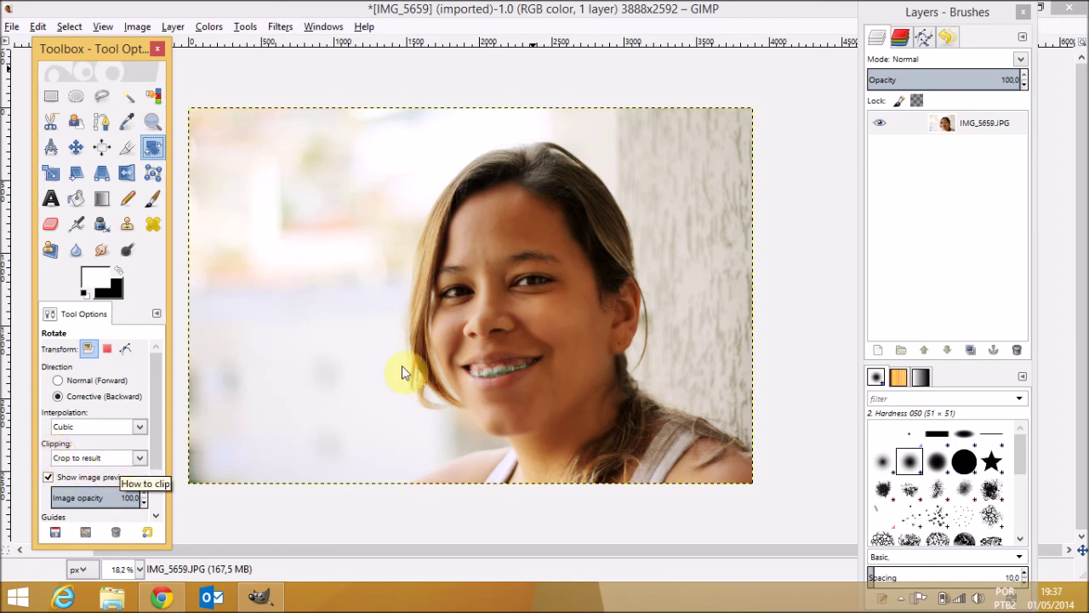
pyautogui.click(446, 277)
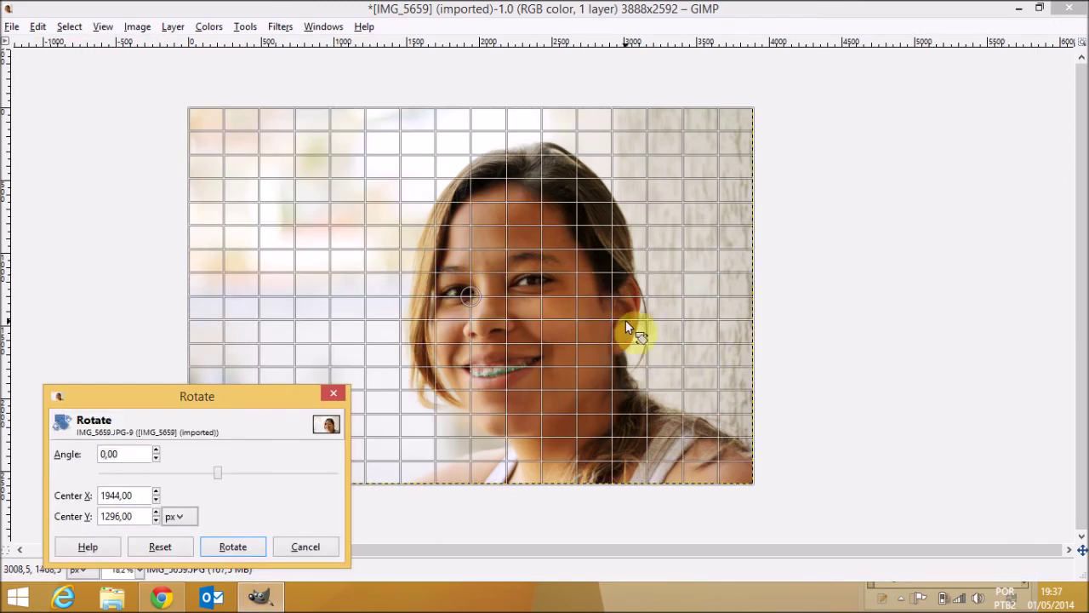
pyautogui.moveTo(713, 316); pyautogui.dragTo(718, 280)
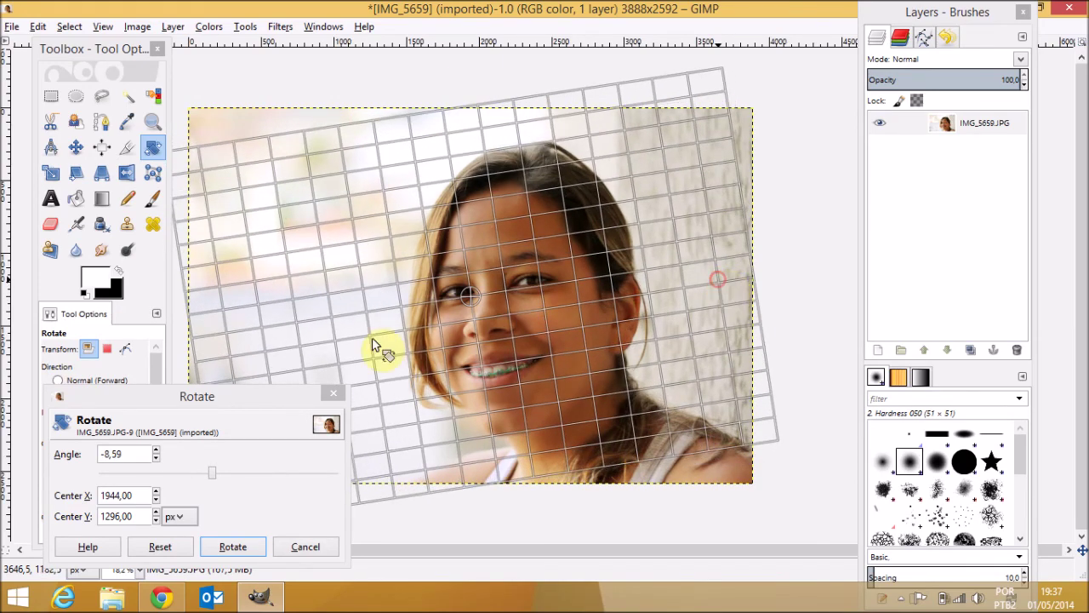
pyautogui.moveTo(740, 249)
pyautogui.mouseDown()
pyautogui.moveTo(742, 274)
pyautogui.moveTo(737, 260)
pyautogui.mouseUp()
pyautogui.click(226, 548)
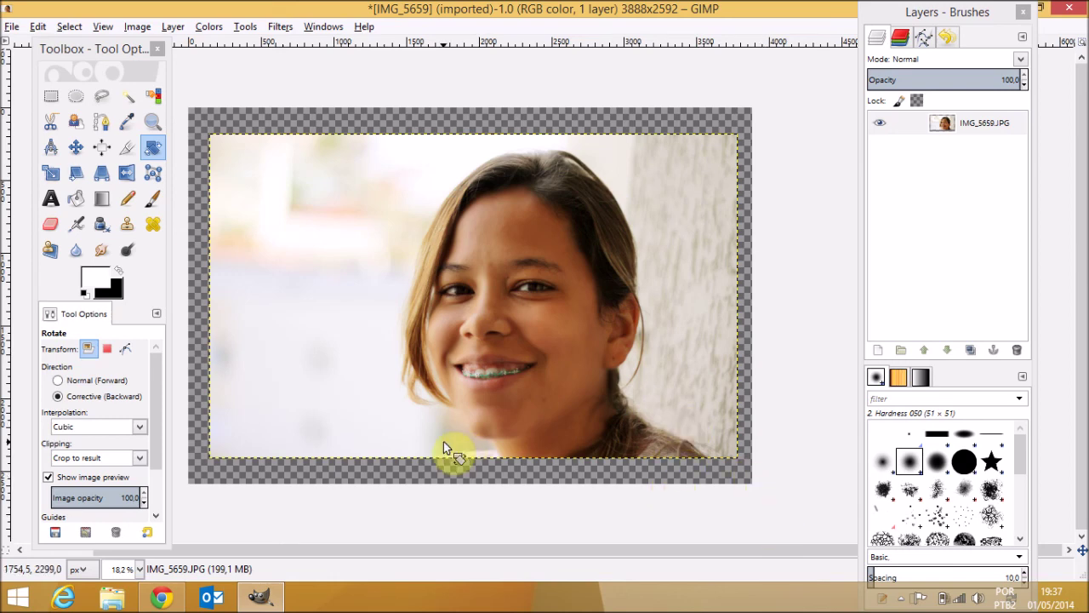
pyautogui.hotkey('ctrl', 'z')
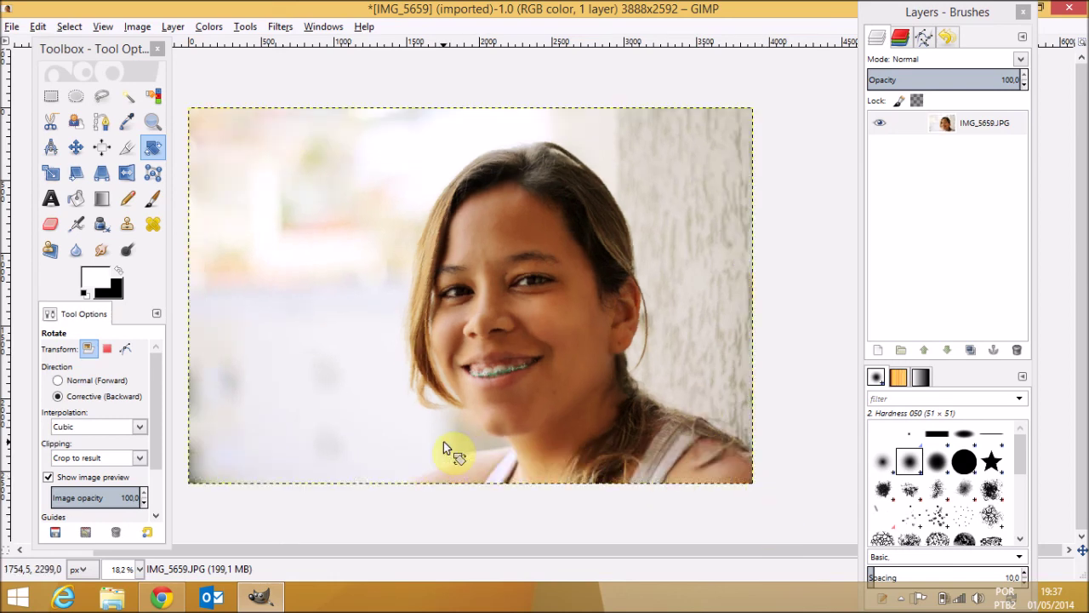
# Rotate the portrait slightly counterclockwise to clockwise-correct its tilt, using the Corrective direction and Crop to result clipping.
pyautogui.press('Tab')
pyautogui.click(416, 231)
pyautogui.press('Tab')
pyautogui.moveTo(706, 298); pyautogui.dragTo(706, 290)
pyautogui.click(240, 553)
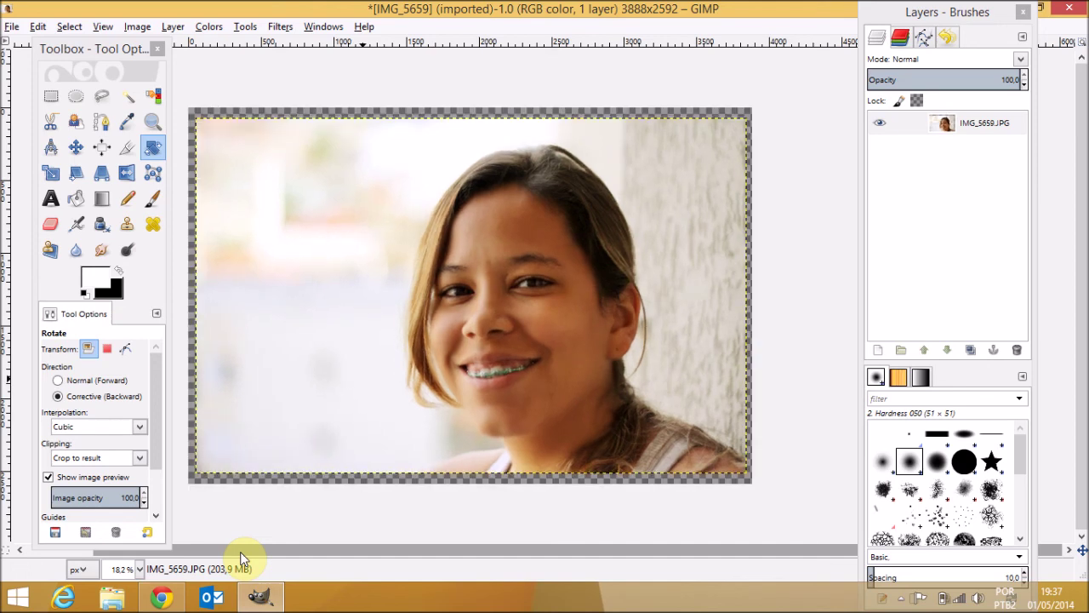
# Compare the portrait before and after rotation by undoing and redoing it, and autocrop the image to remove the transparent border.
pyautogui.hotkey('ctrl', 'z')
pyautogui.hotkey('ctrl', 'y')
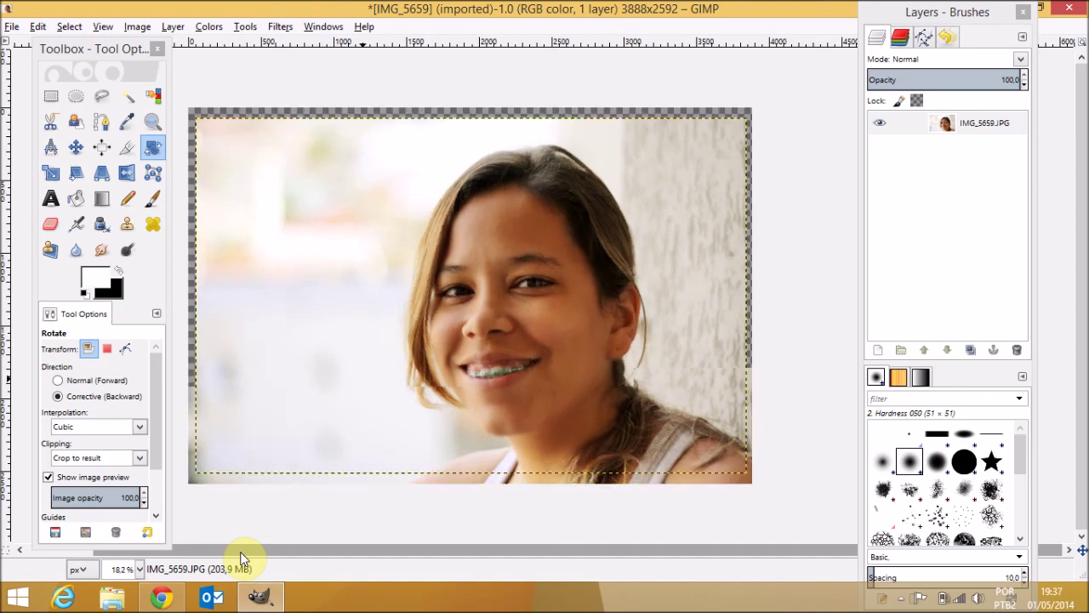
pyautogui.hotkey('ctrl', 'z')
pyautogui.hotkey('ctrl', 'y')
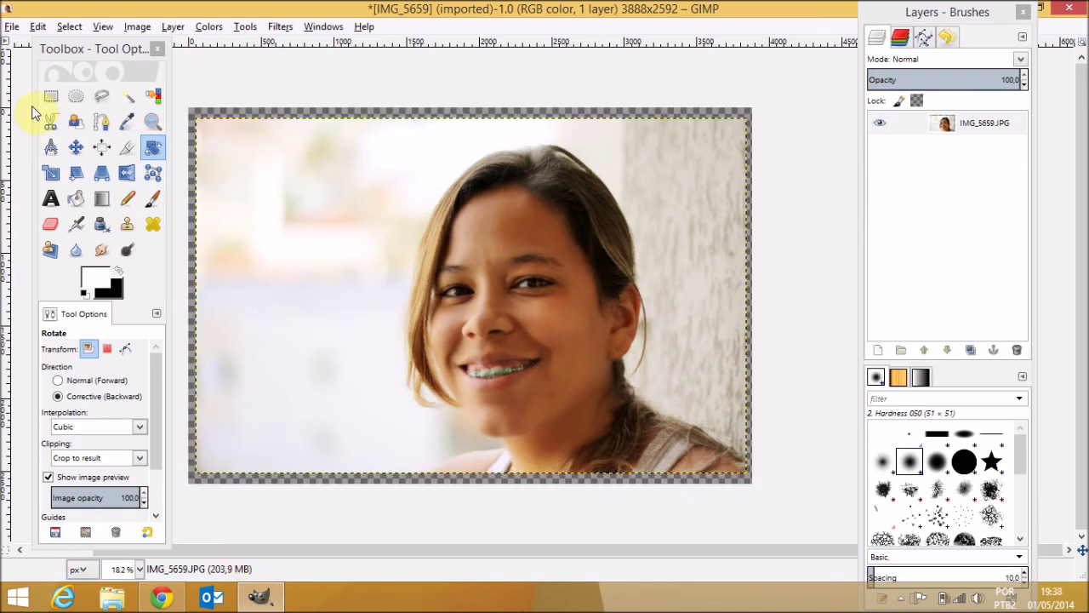
pyautogui.click(144, 28)
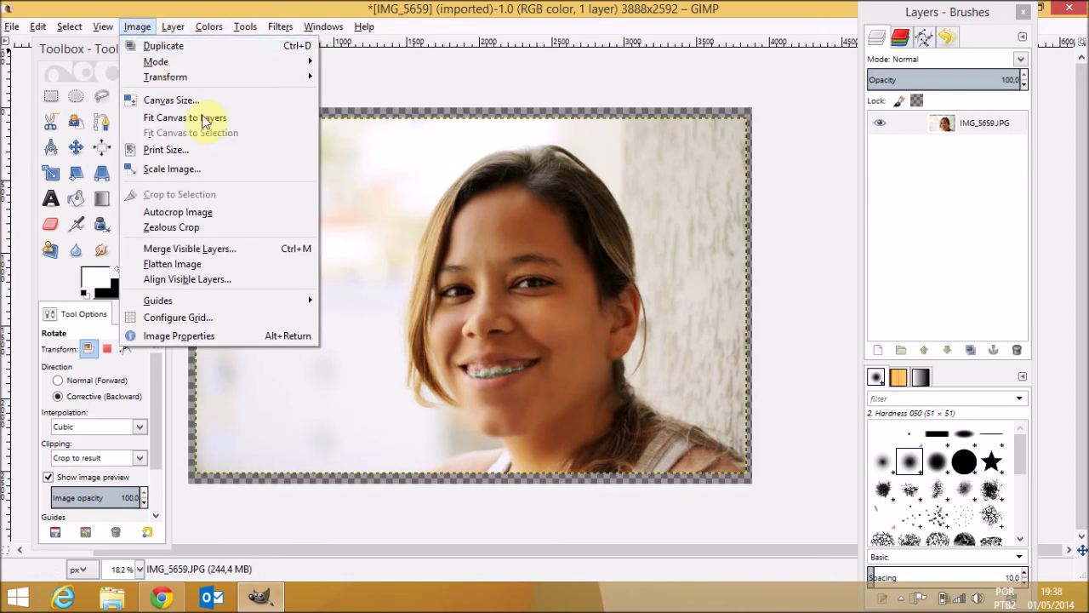
pyautogui.click(223, 213)
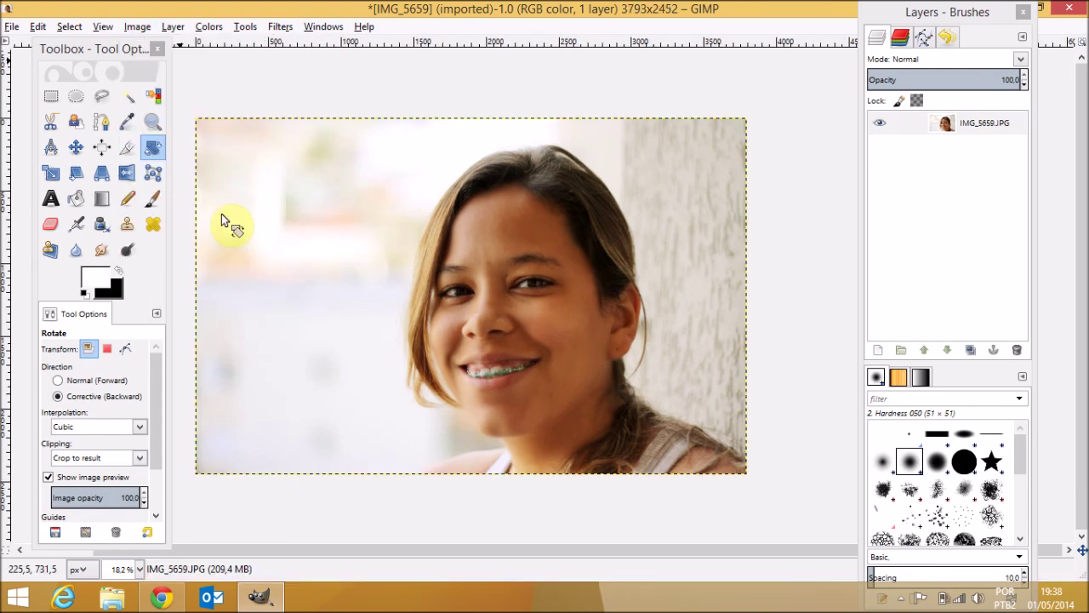